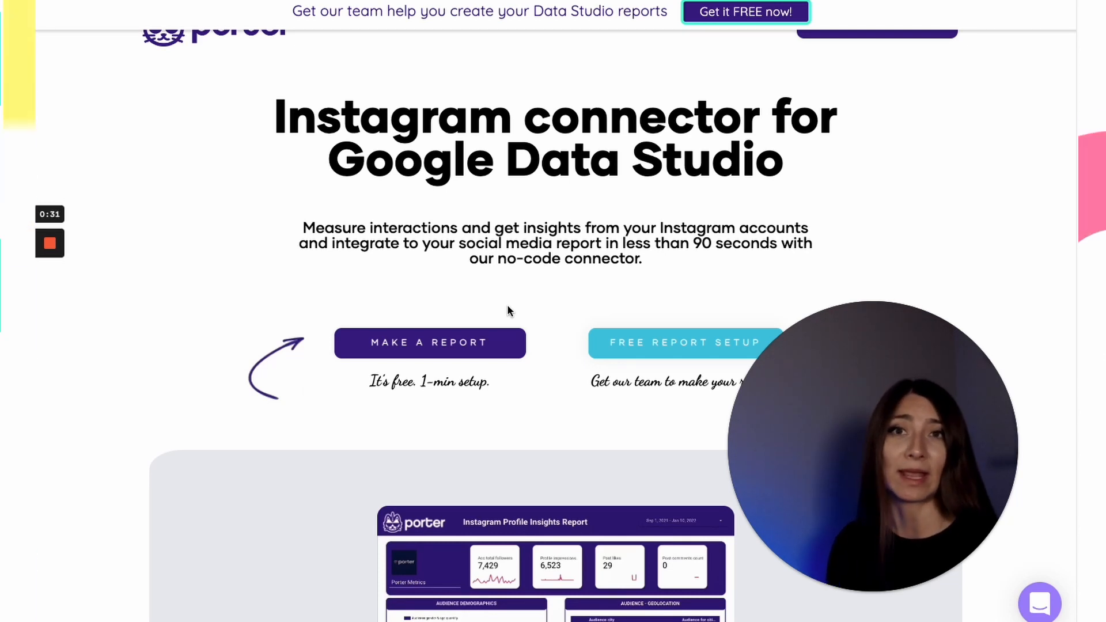
scroll(499, 355, down, 1)
scroll(499, 356, down, 2)
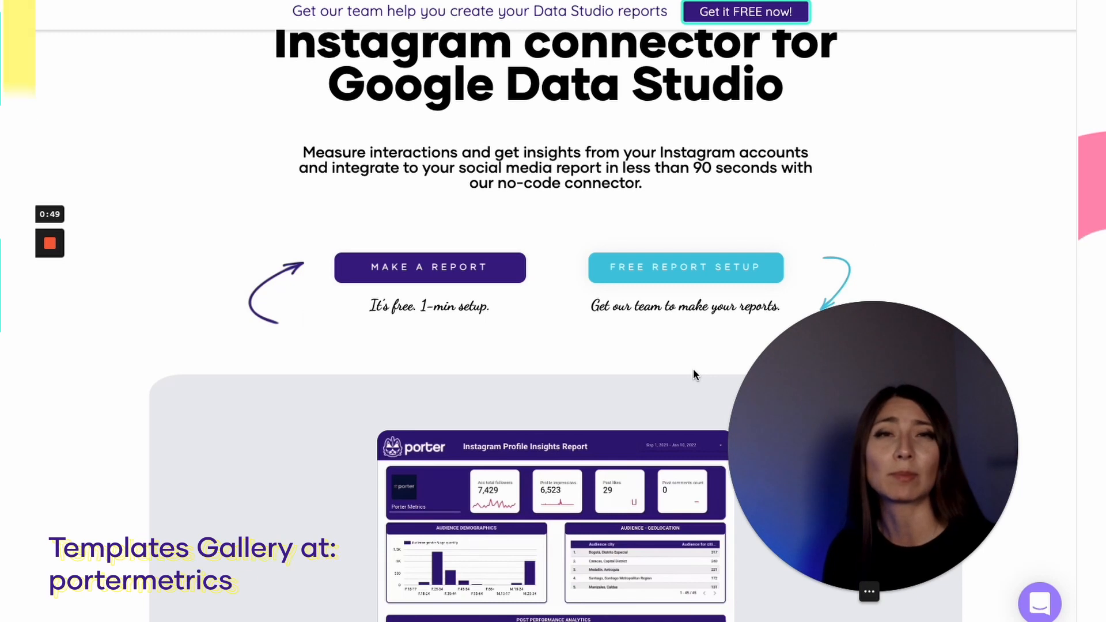
scroll(518, 374, up, 1)
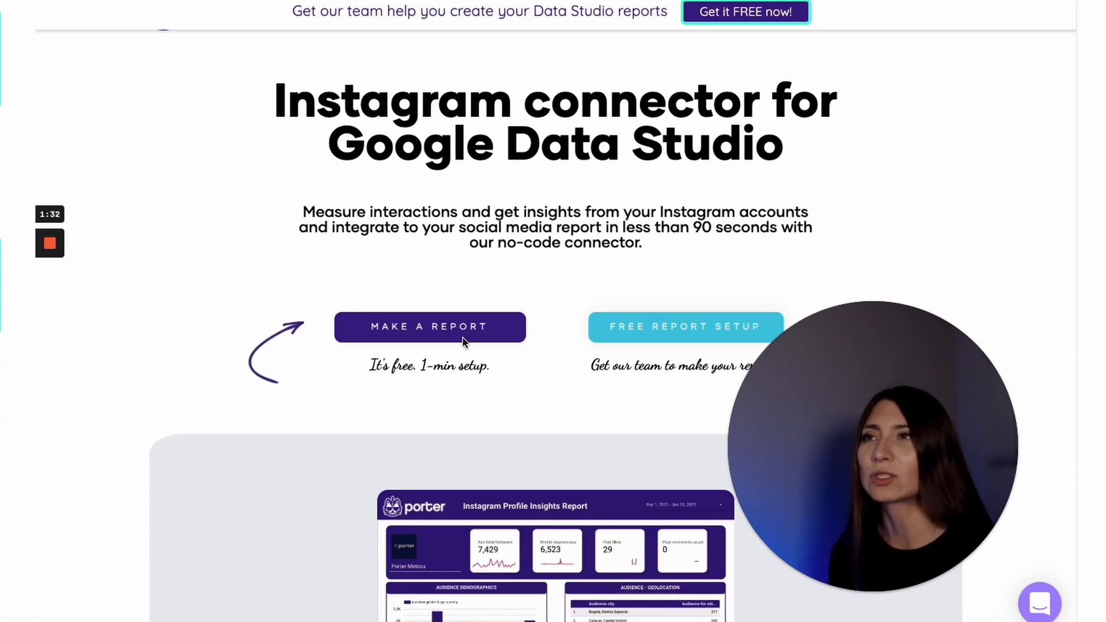
scroll(467, 302, up, 2)
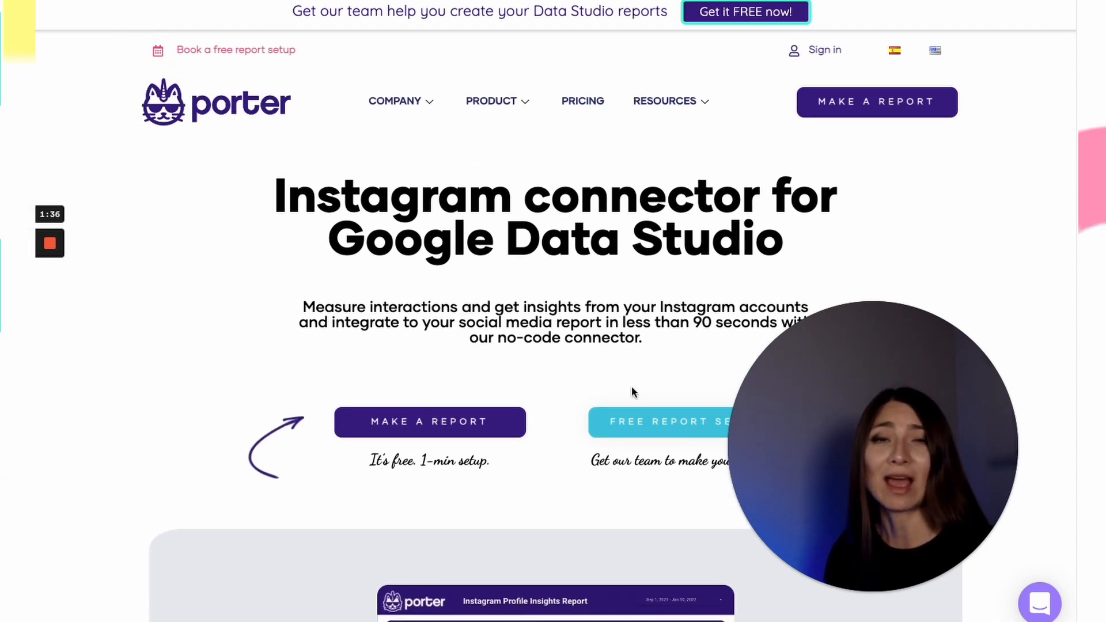
click(492, 110)
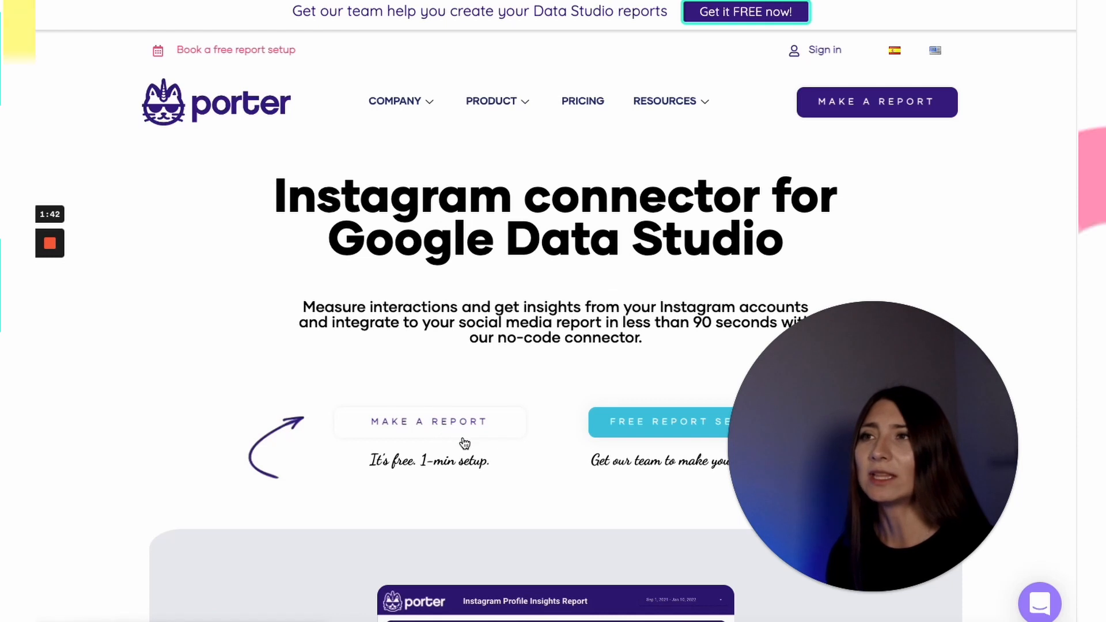
scroll(550, 451, down, 1)
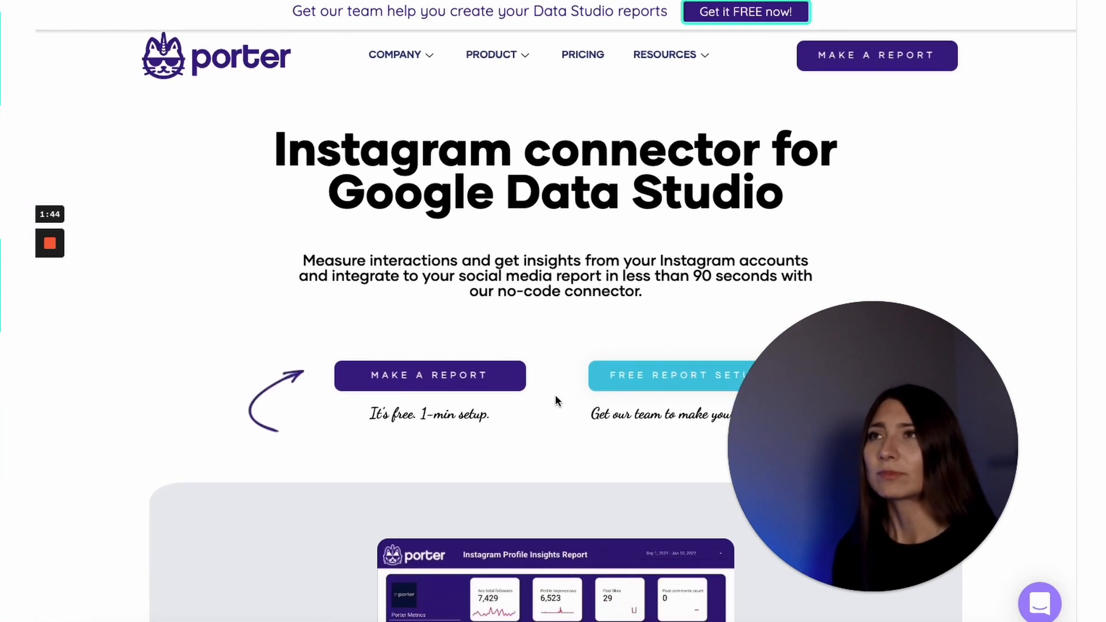
drag(845, 392, 915, 234)
drag(944, 288, 911, 294)
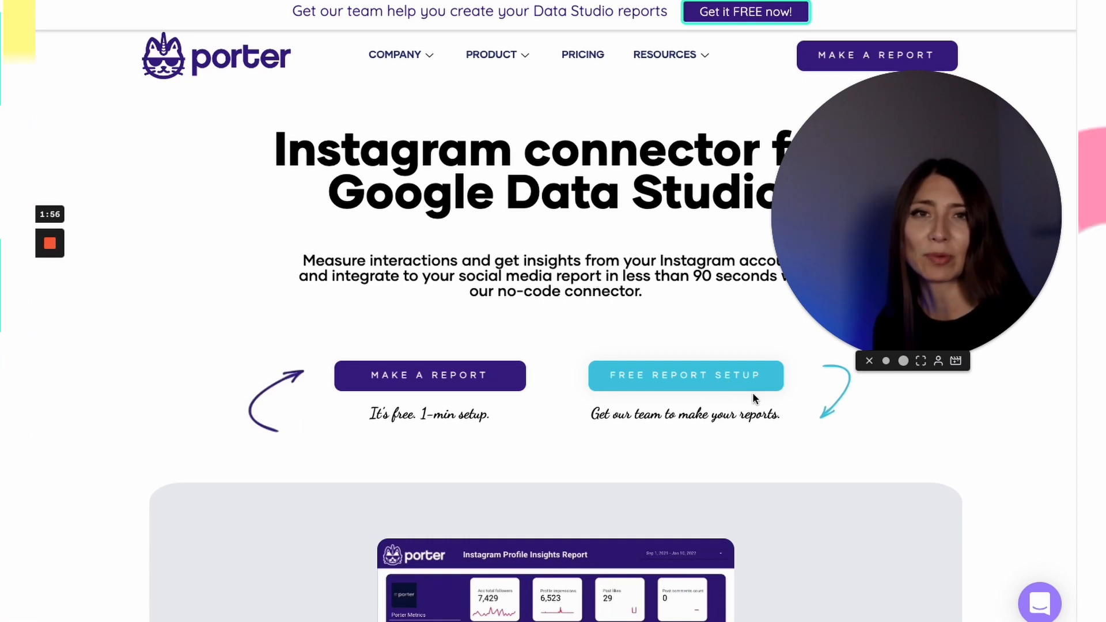
- Start a report with the Instagram connector, connecting the GO IDEA and Porter Metrics accounts as its data source
click(446, 376)
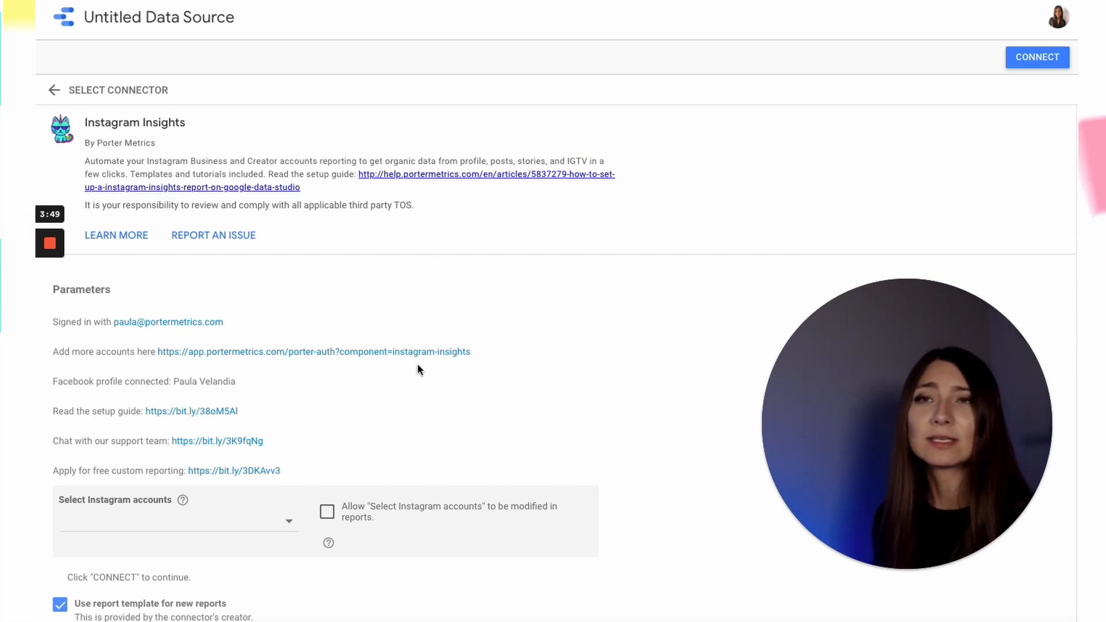
click(281, 530)
click(248, 452)
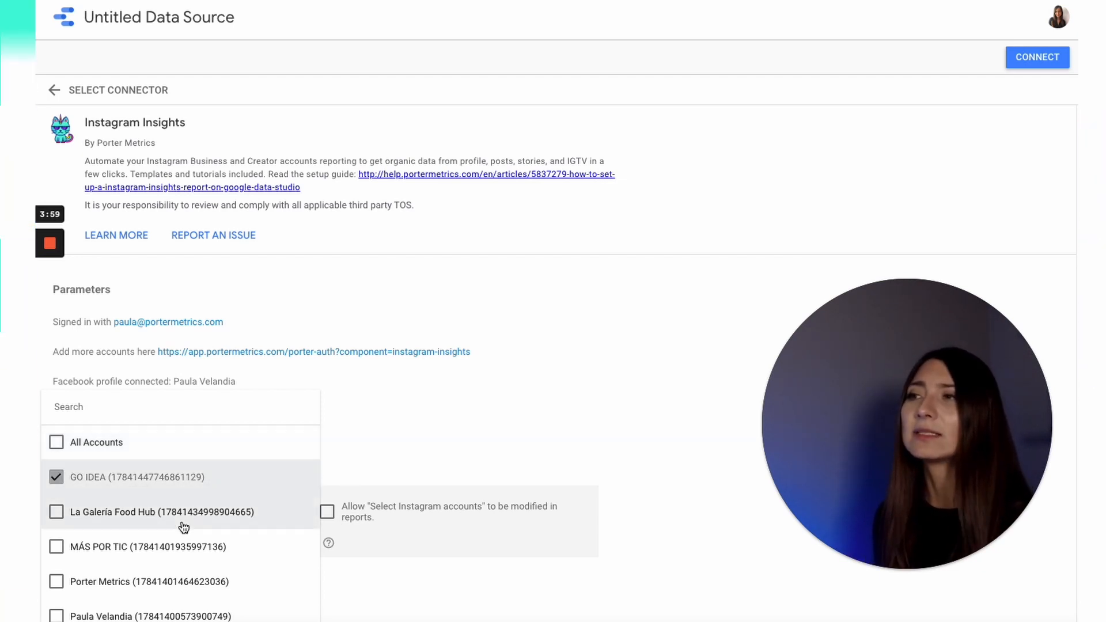
click(213, 579)
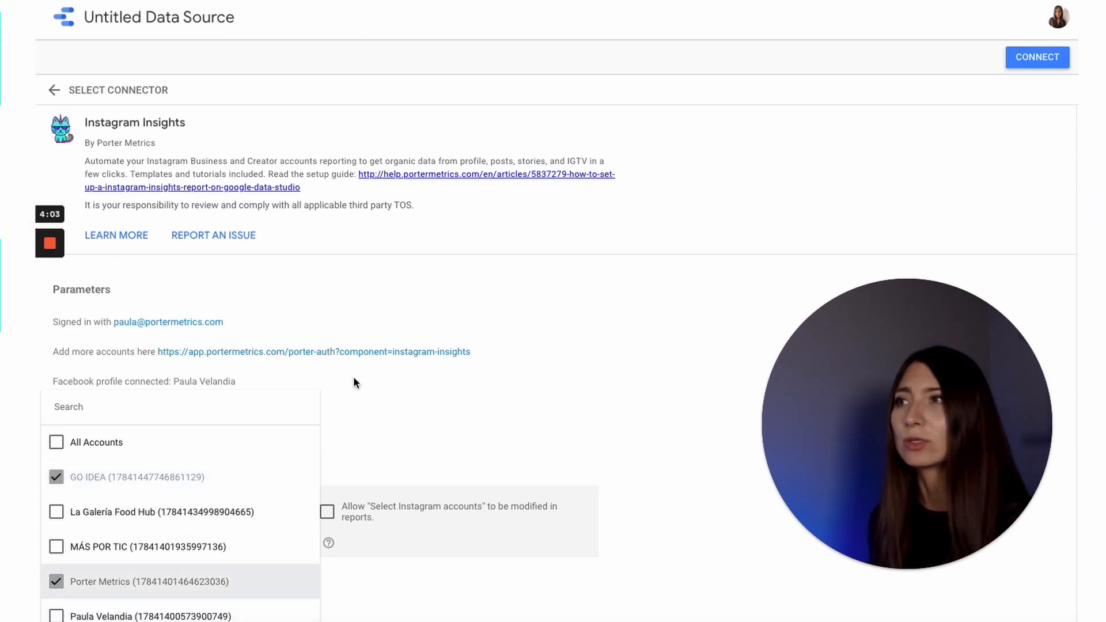
click(1058, 63)
click(1040, 54)
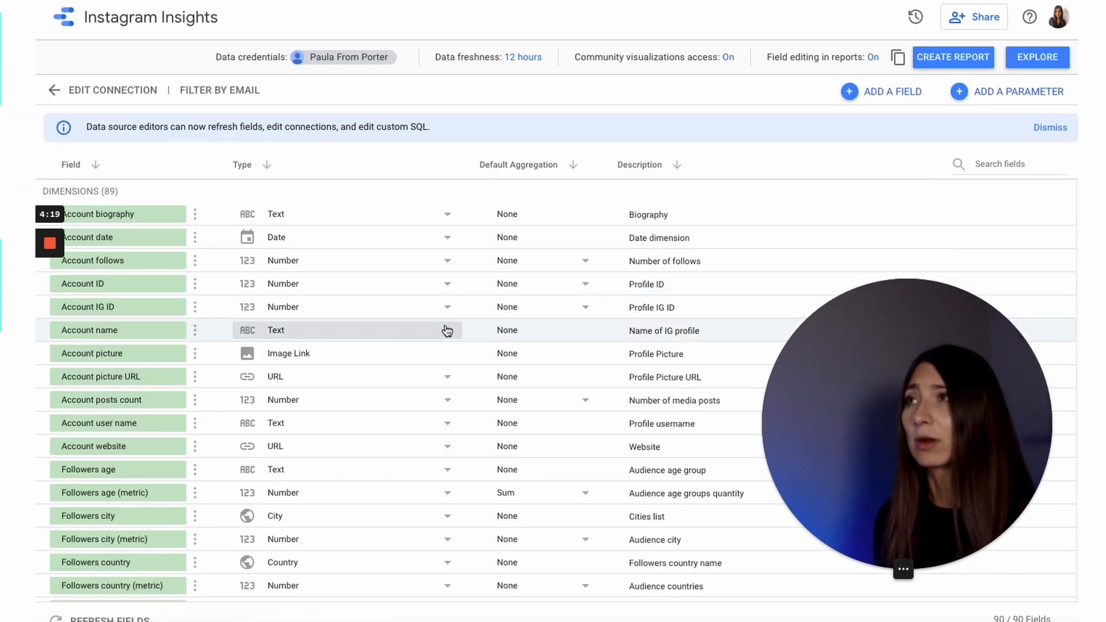
- Look through the data source's fields, including the account, followers, post, profile, reels and story dimensions
scroll(417, 397, down, 3)
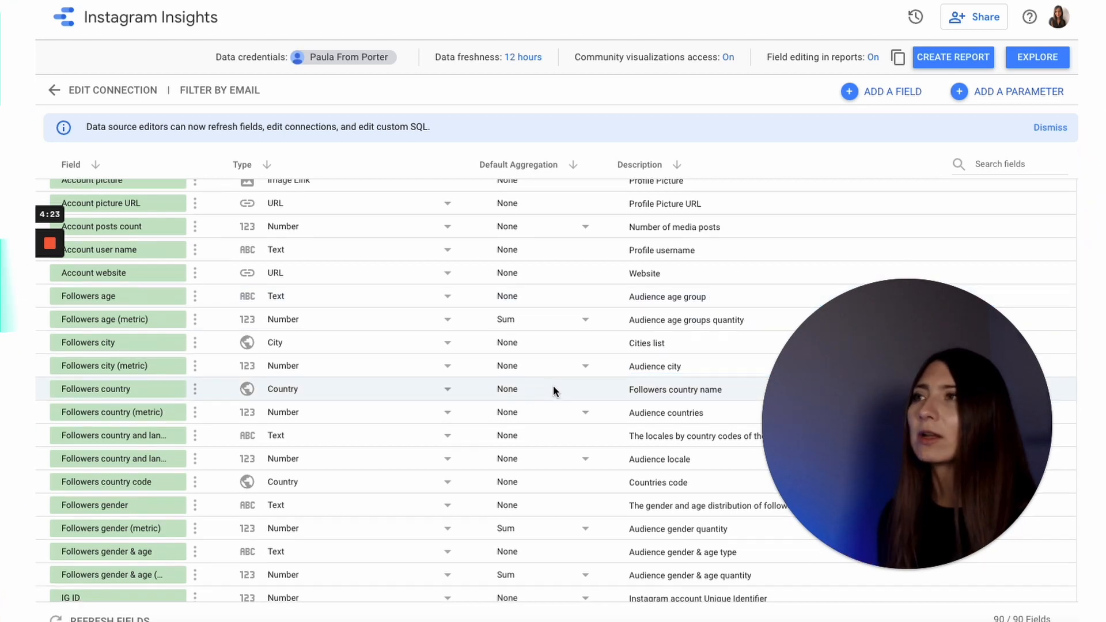
scroll(553, 385, down, 5)
scroll(527, 417, down, 4)
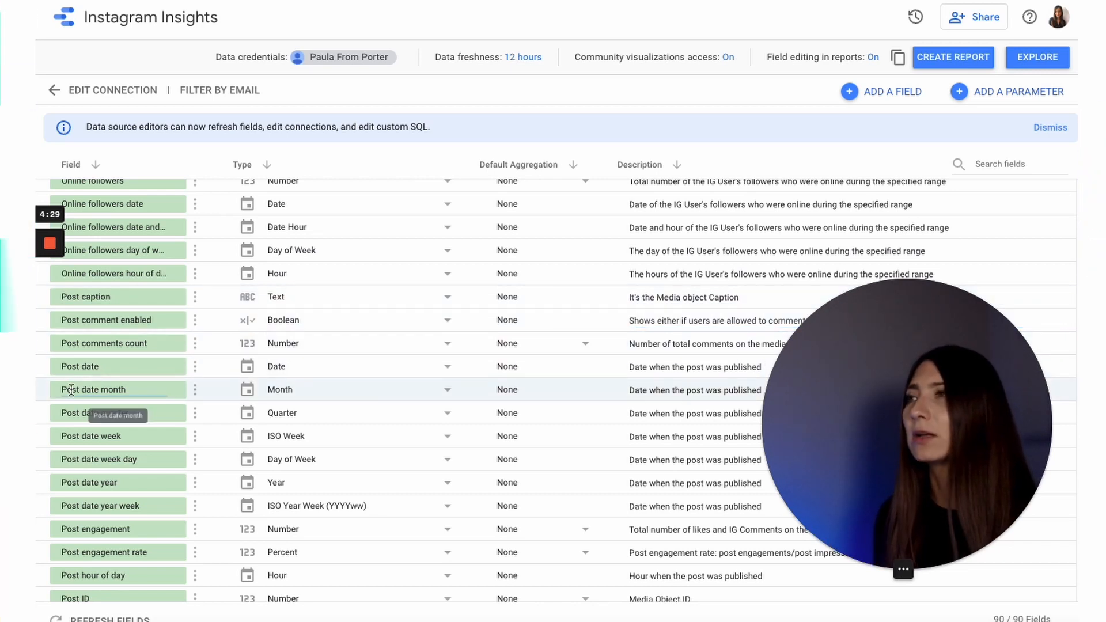
scroll(171, 401, down, 5)
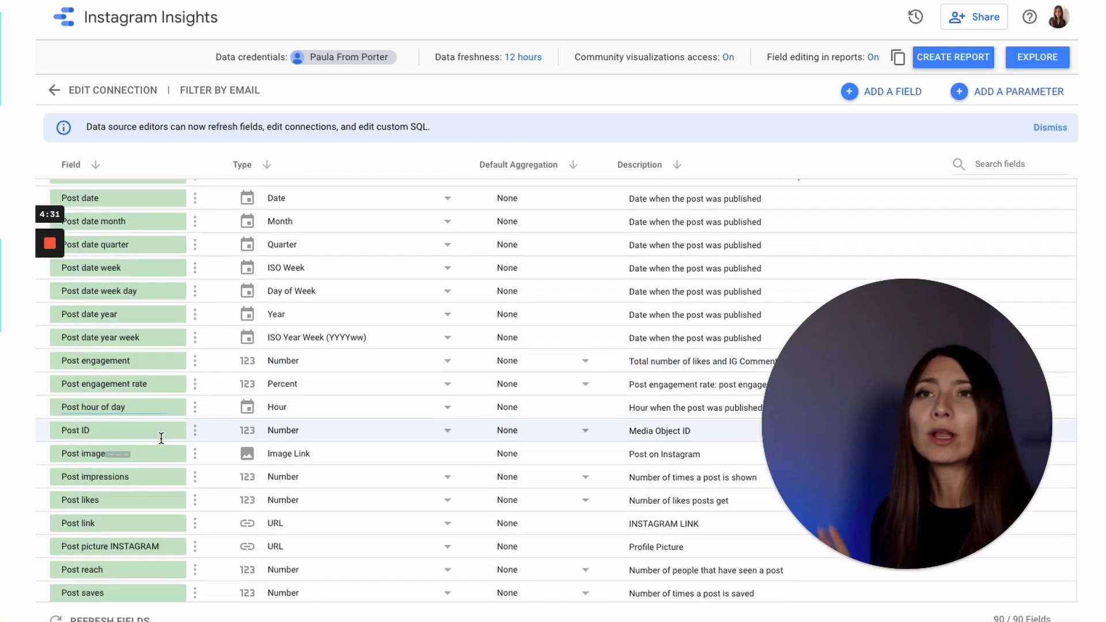
scroll(173, 431, down, 15)
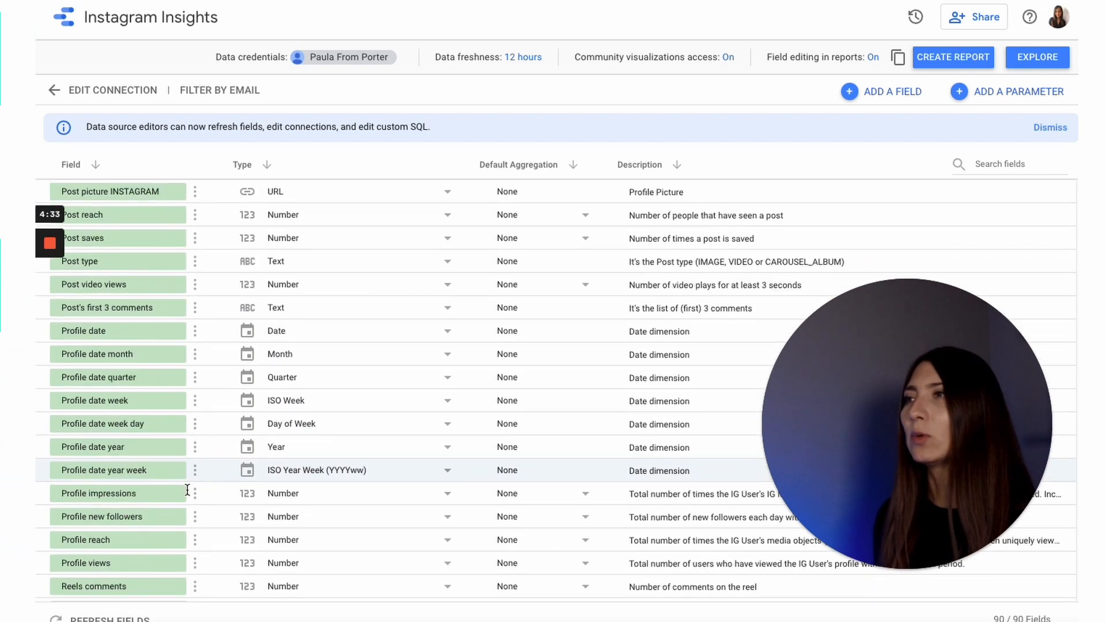
scroll(222, 520, down, 1)
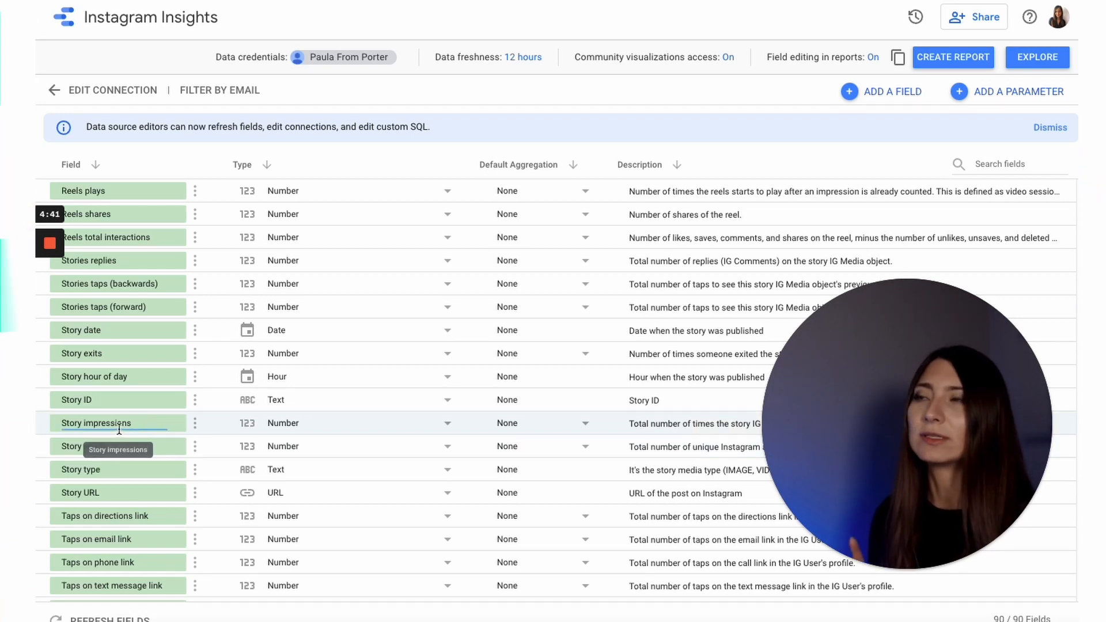
scroll(202, 517, down, 5)
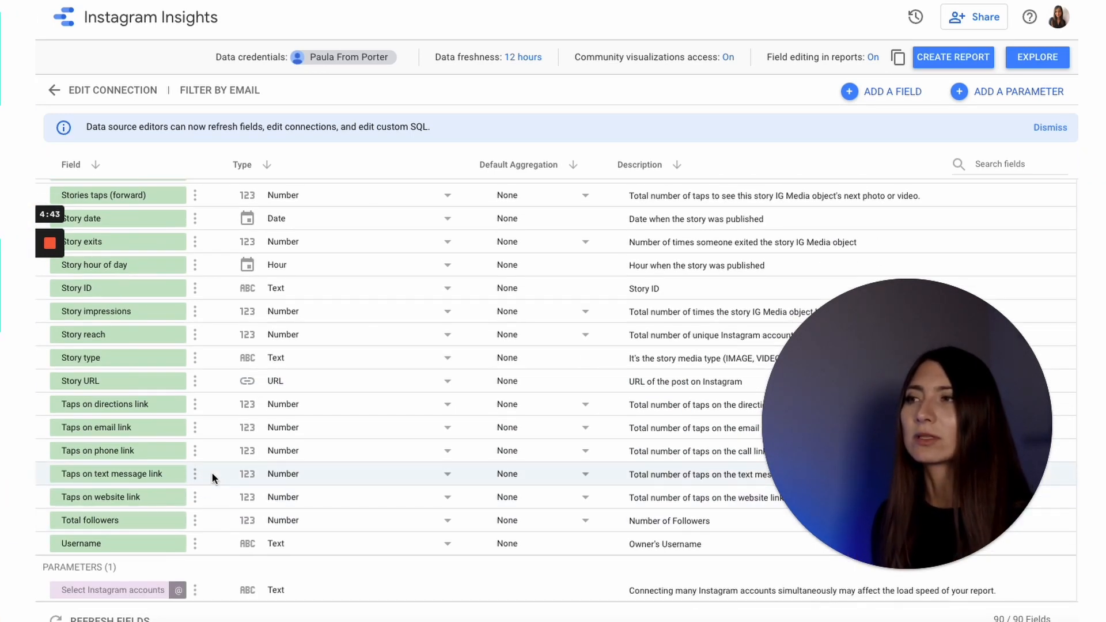
scroll(211, 476, up, 4)
scroll(213, 472, up, 6)
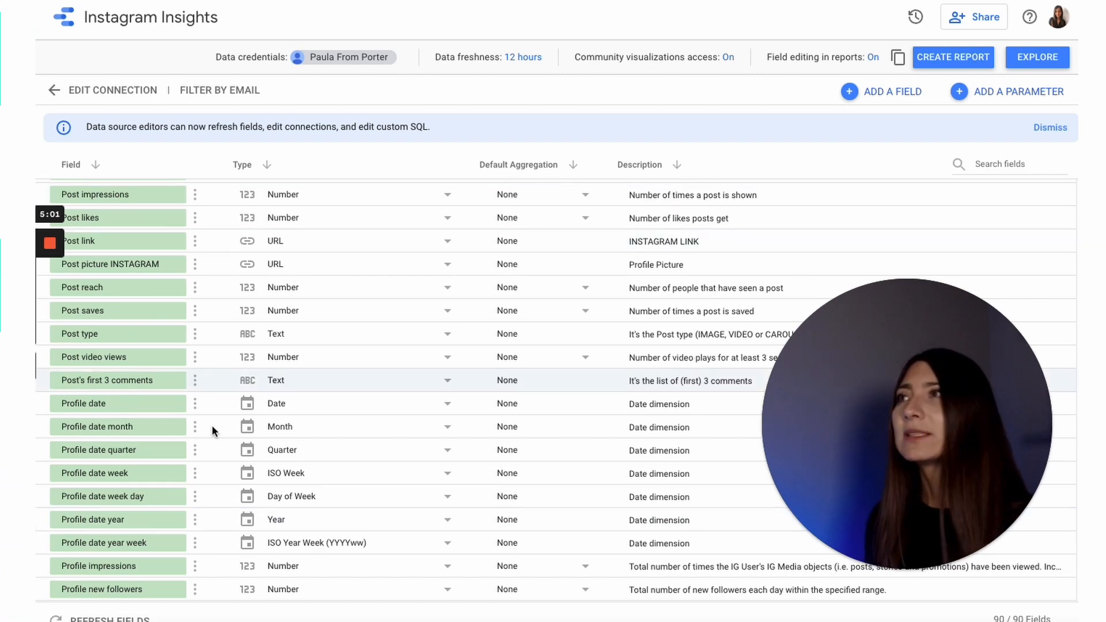
scroll(260, 423, up, 7)
scroll(150, 184, up, 10)
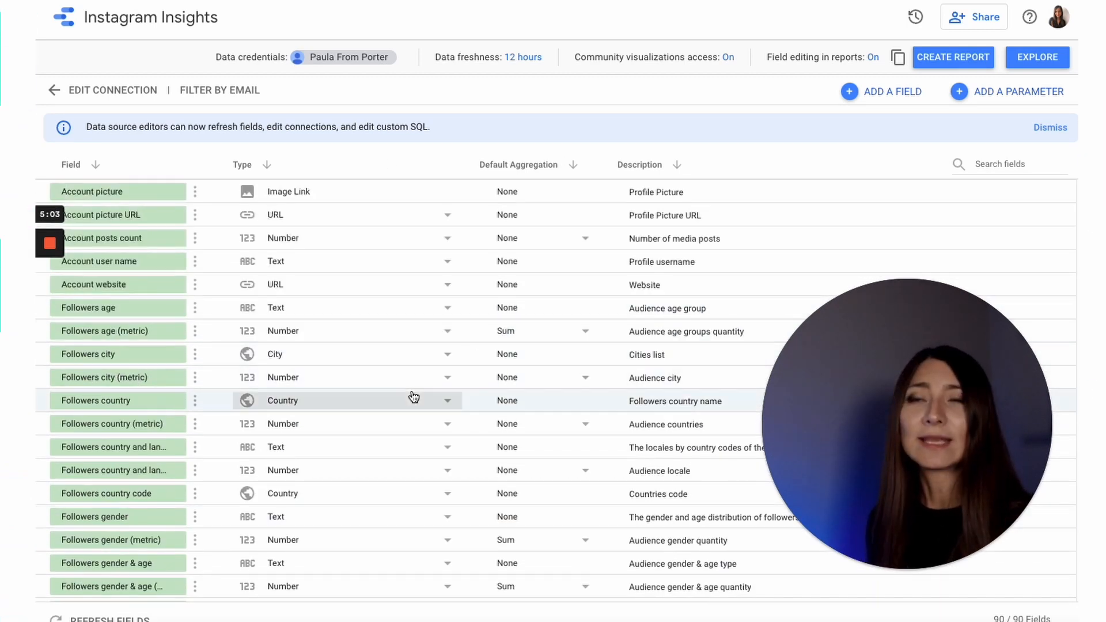
- Create a new report from the Instagram Insights data source and collapse the report's page list
click(938, 59)
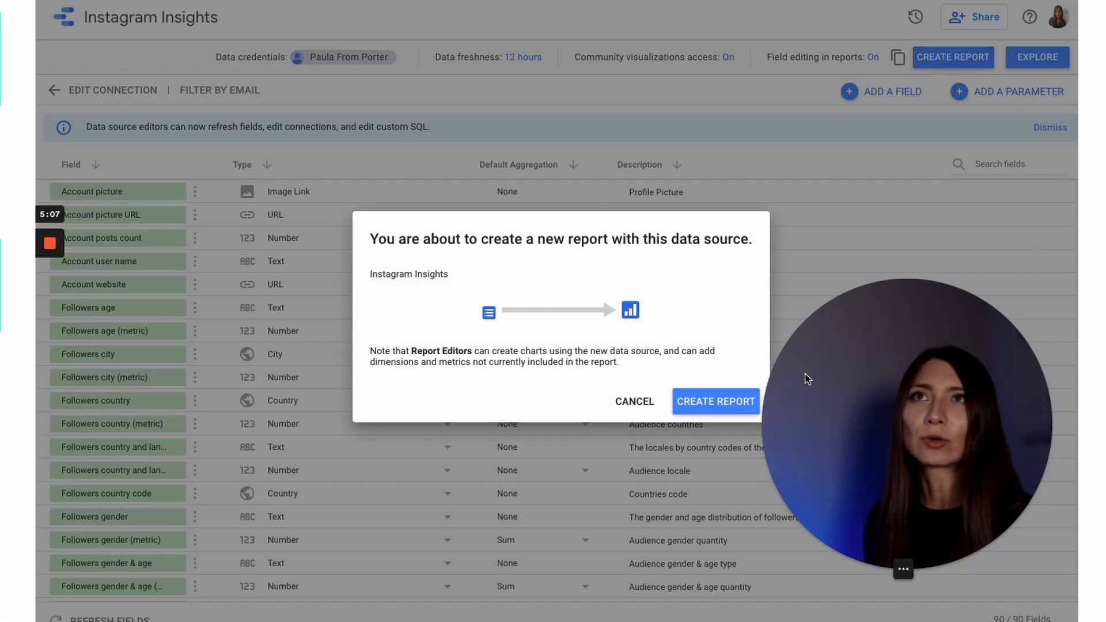
click(715, 402)
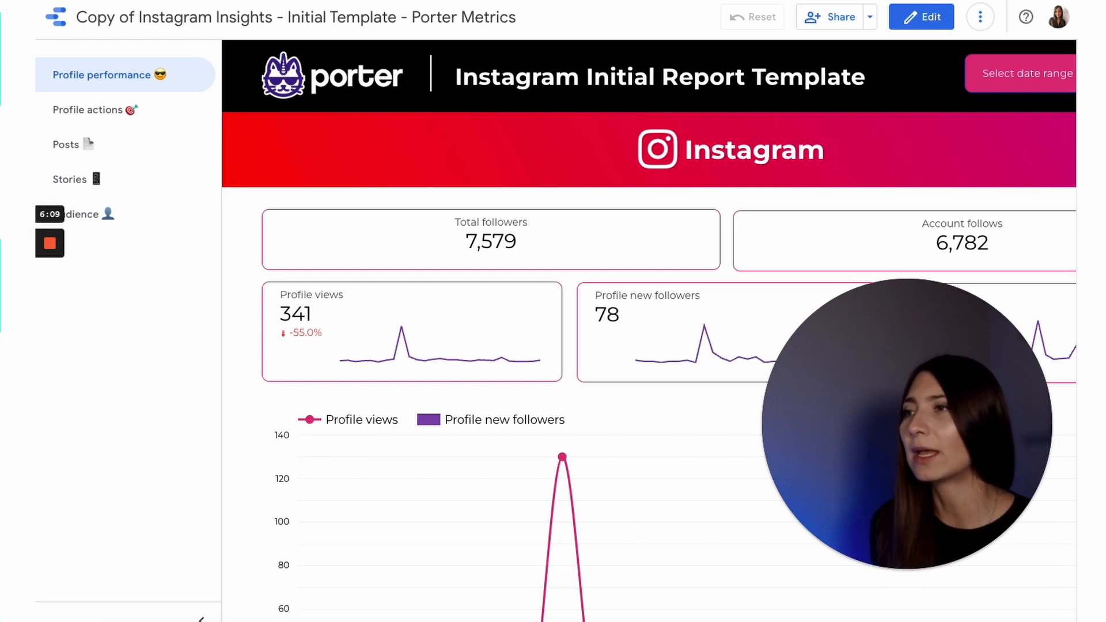
click(201, 619)
drag(894, 584, 900, 518)
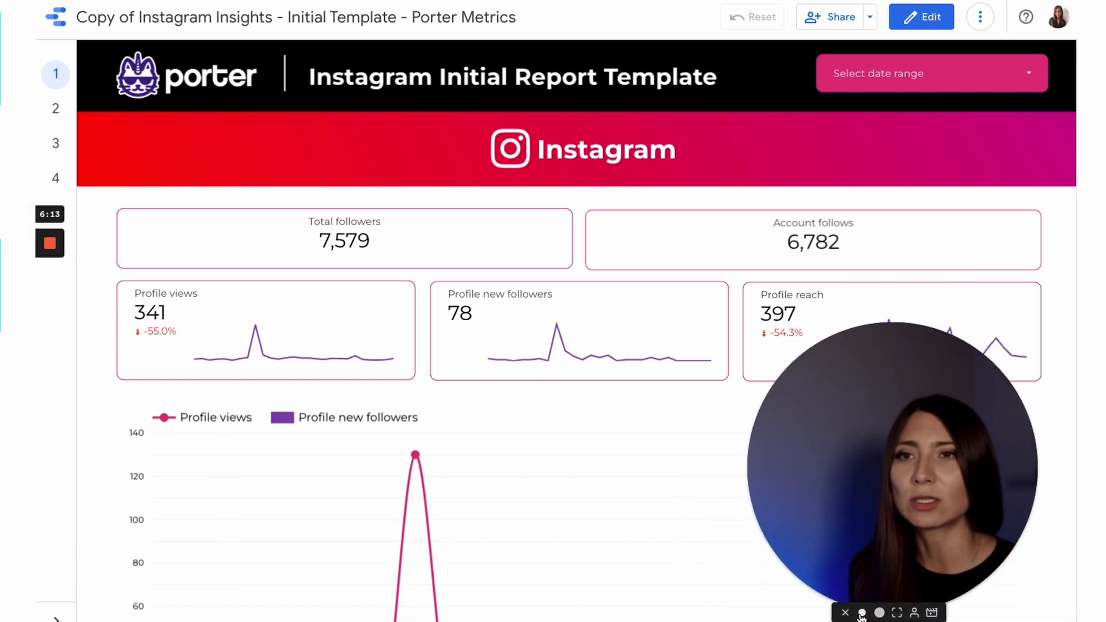
click(861, 613)
drag(896, 523, 1029, 526)
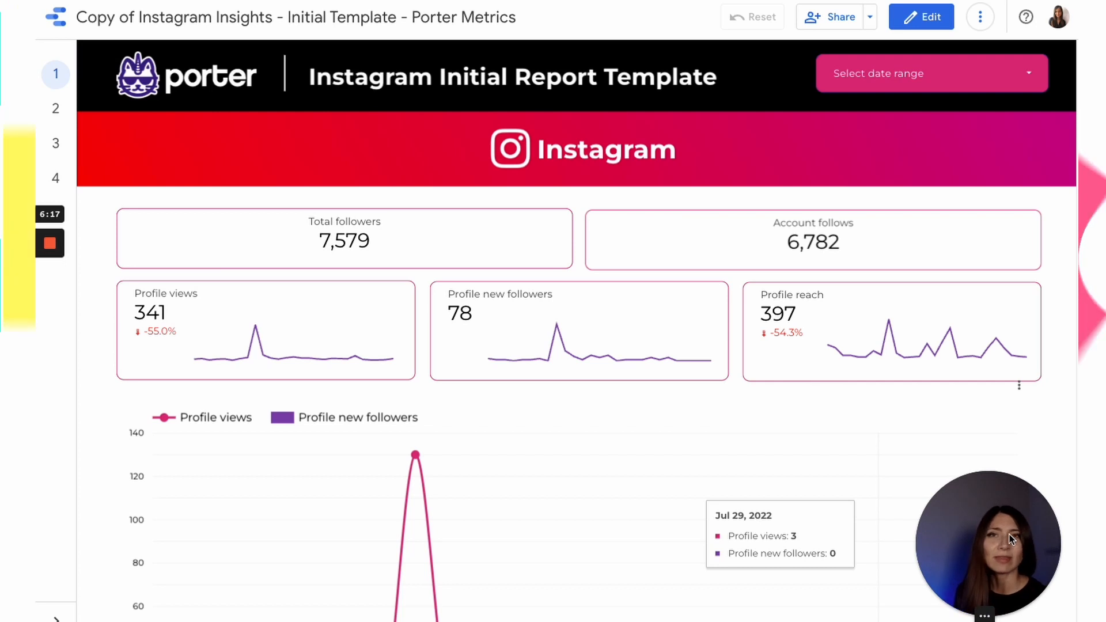
- Review the Profile performance page's follower, views and reach scorecards, the daily profile views chart and the resource links below
scroll(593, 223, down, 1)
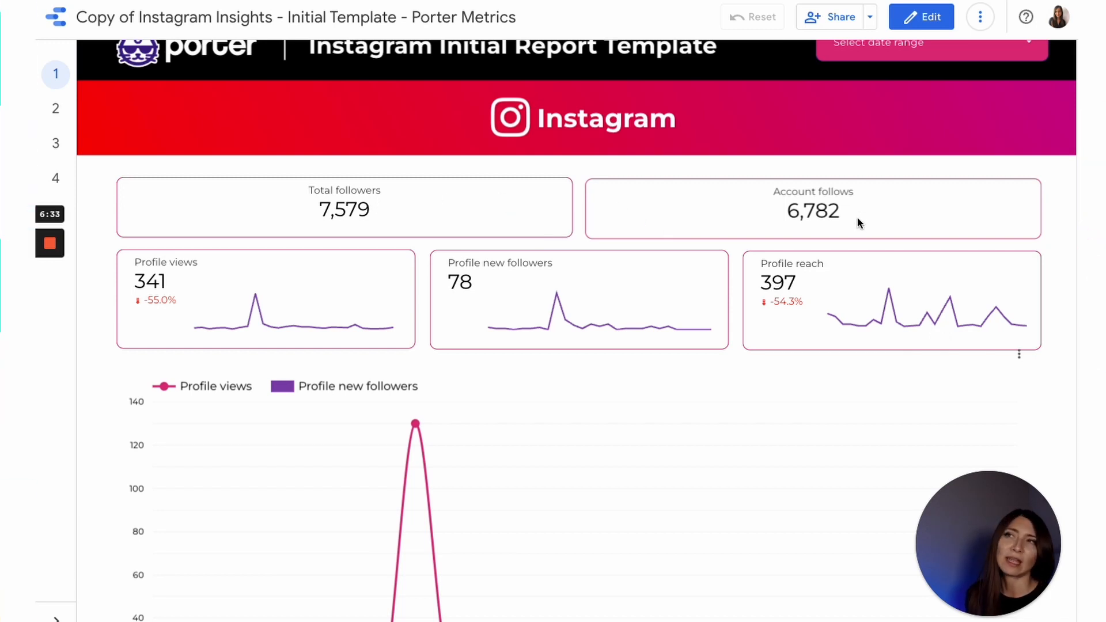
scroll(893, 95, up, 1)
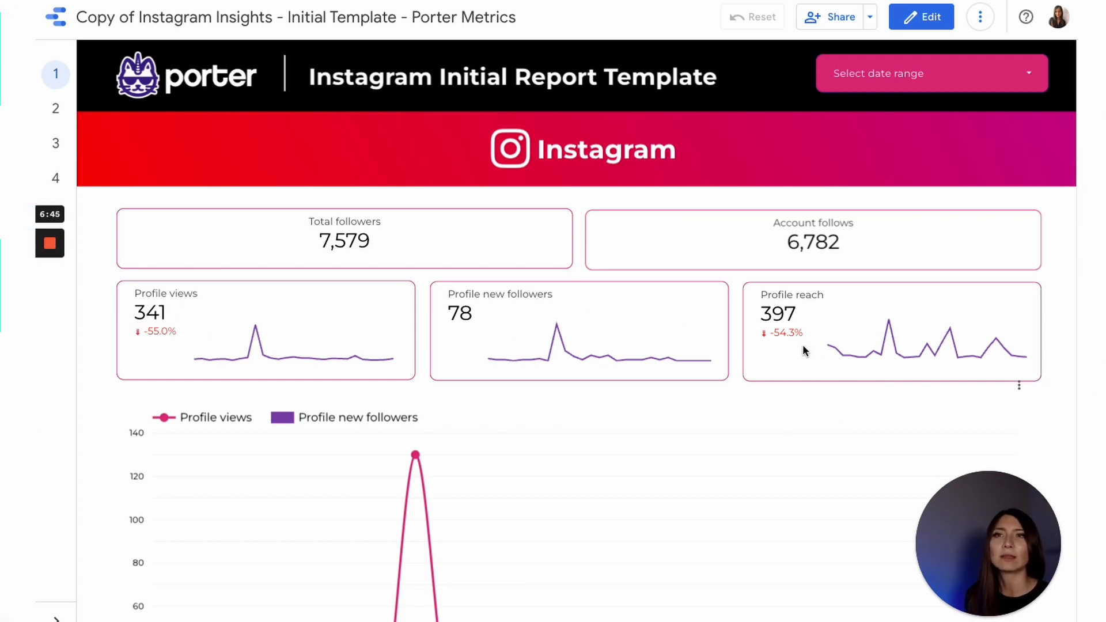
scroll(424, 513, down, 2)
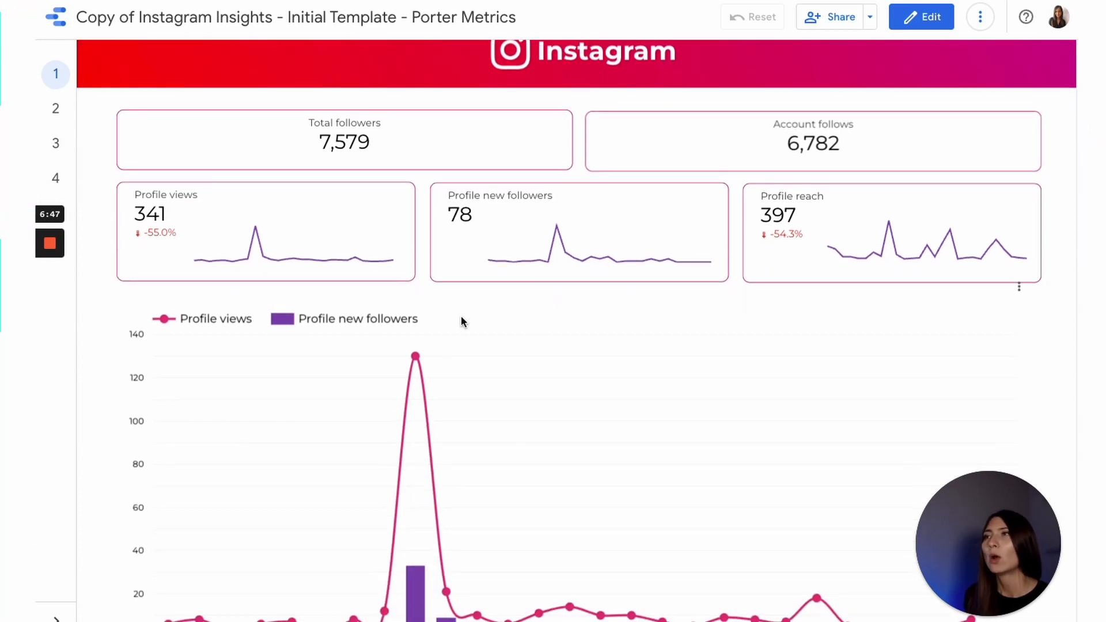
scroll(453, 535, down, 2)
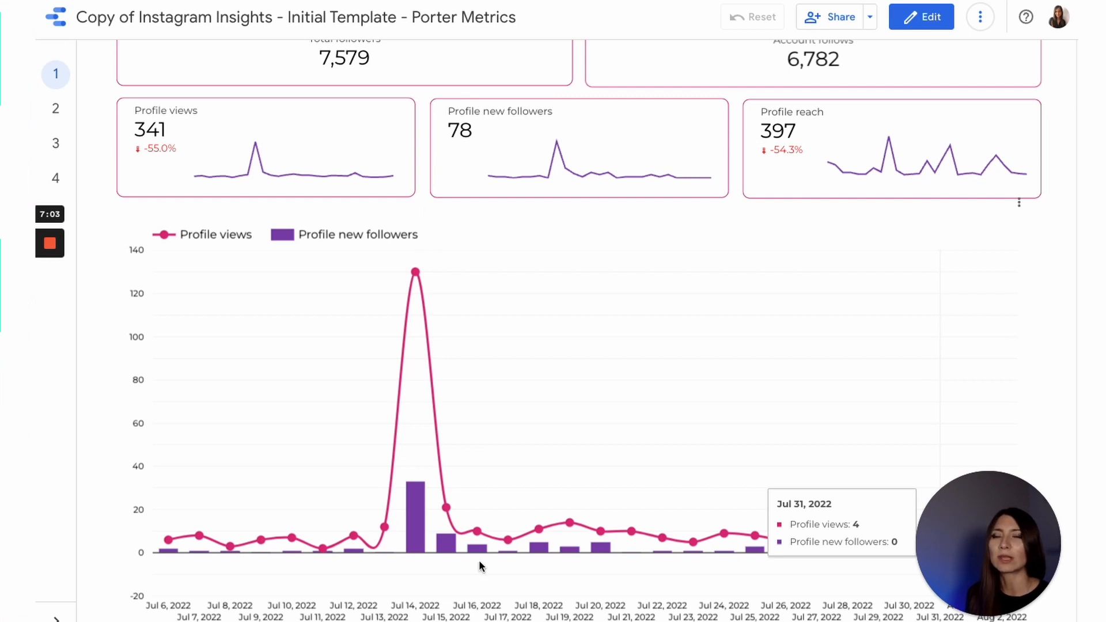
scroll(470, 427, down, 4)
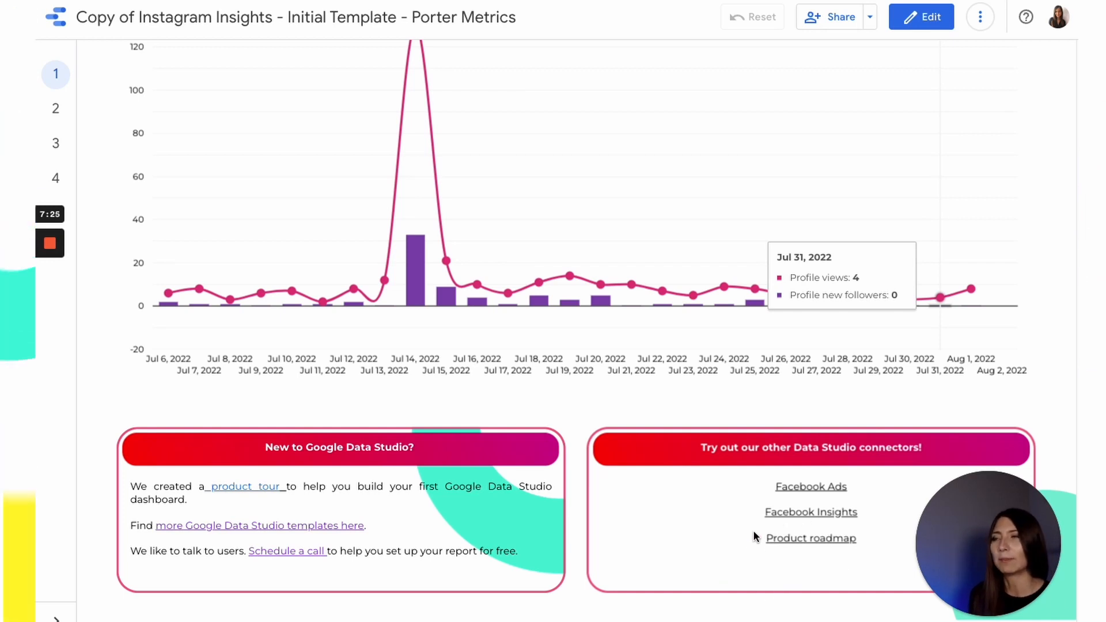
scroll(195, 504, up, 1)
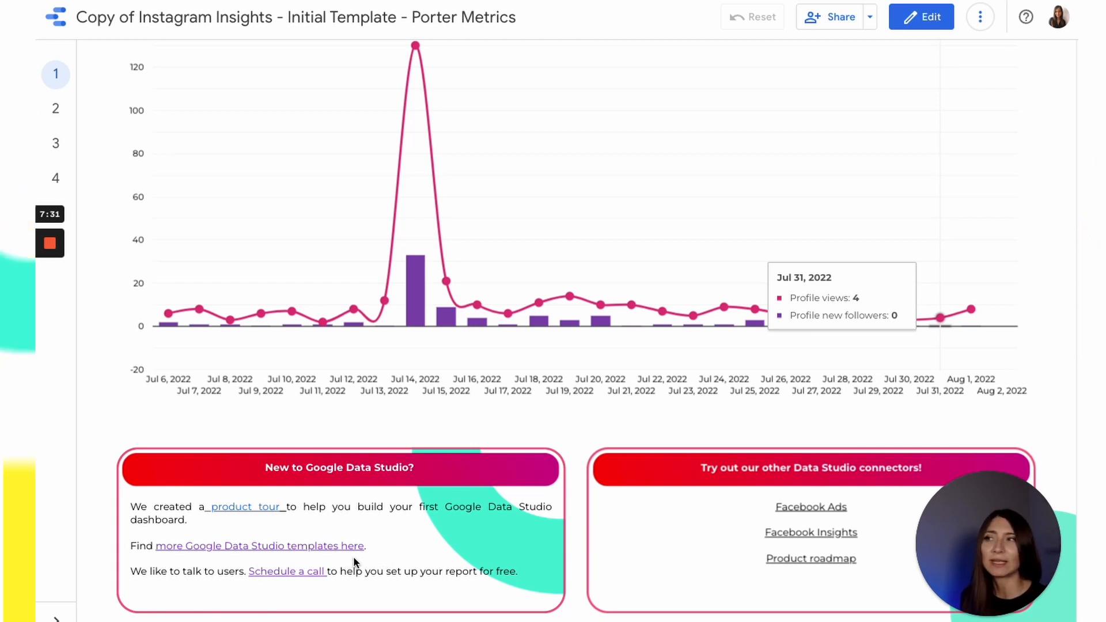
scroll(444, 204, up, 5)
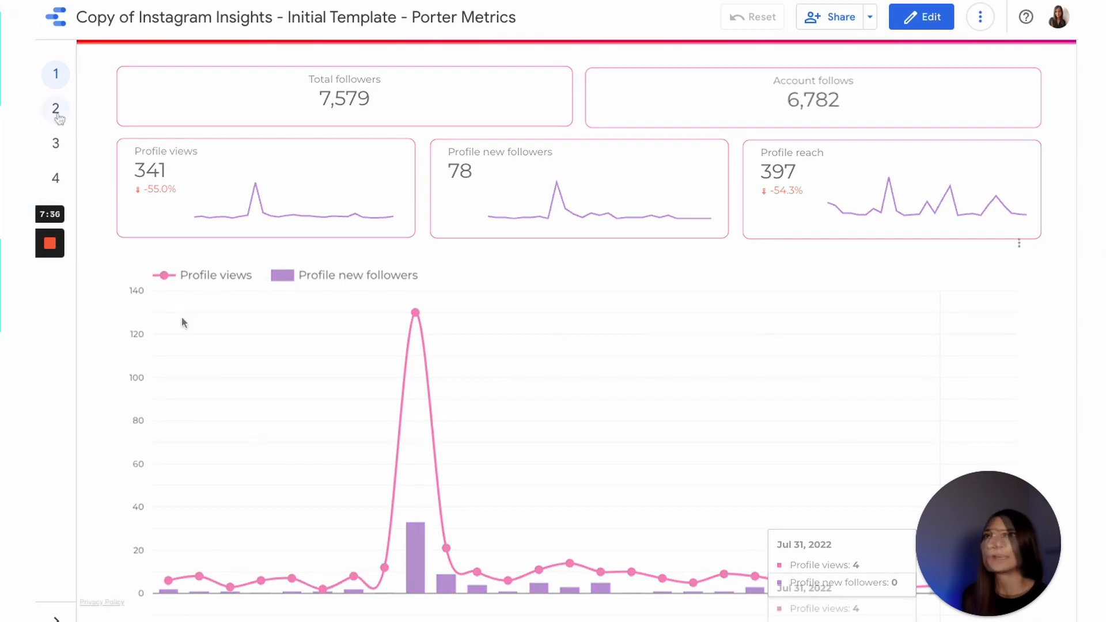
- Open the Profile actions page and examine its website, phone, email, directions and text message tap charts
click(56, 111)
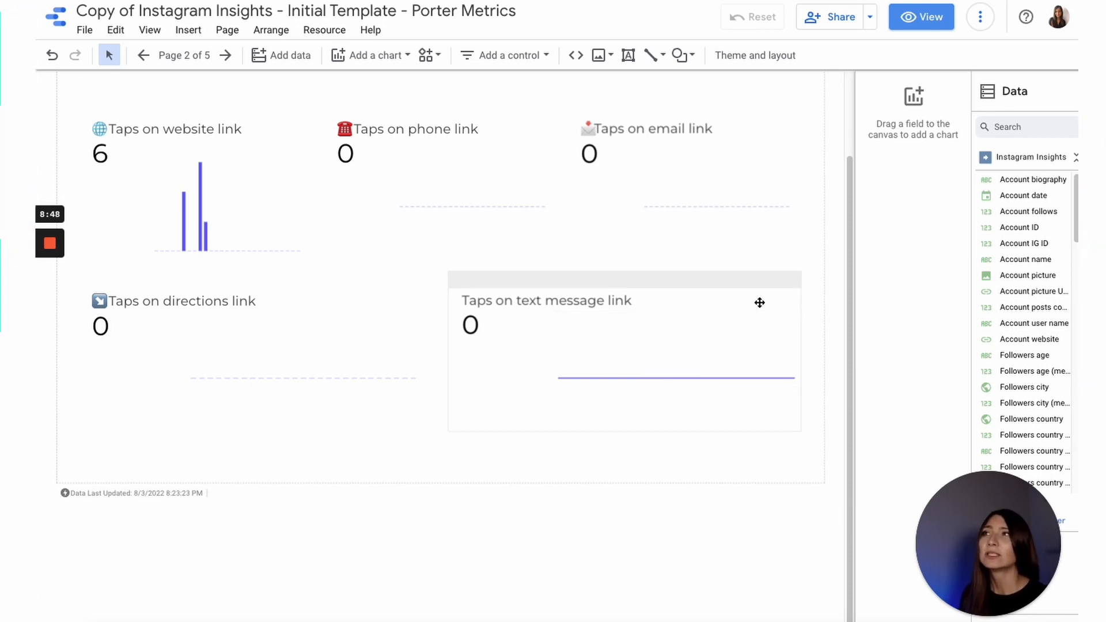
scroll(749, 504, down, 1)
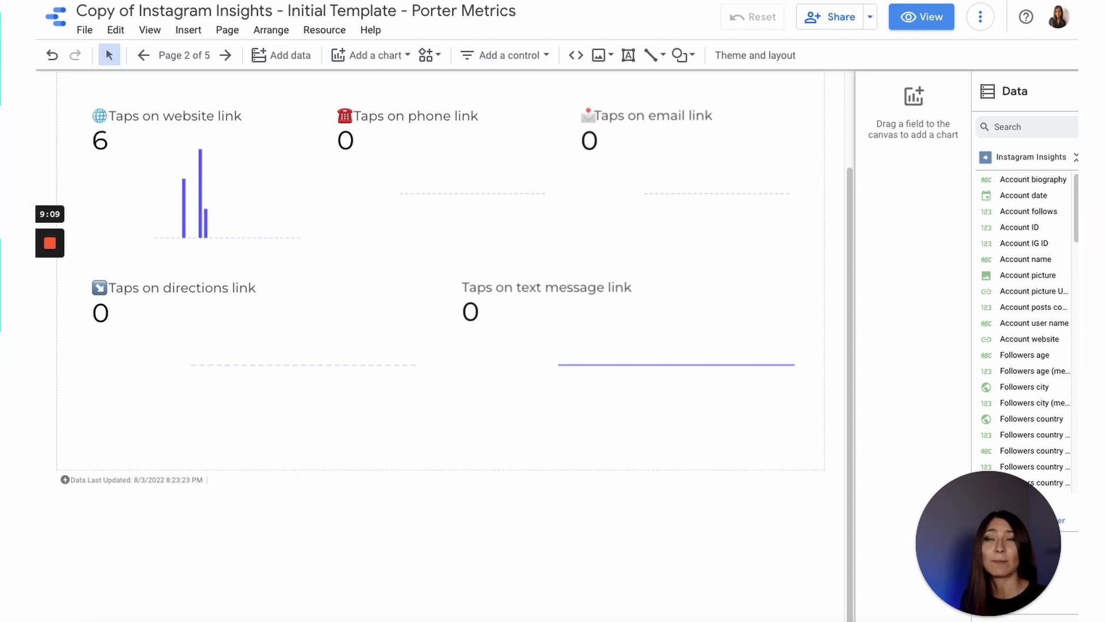
scroll(691, 366, up, 2)
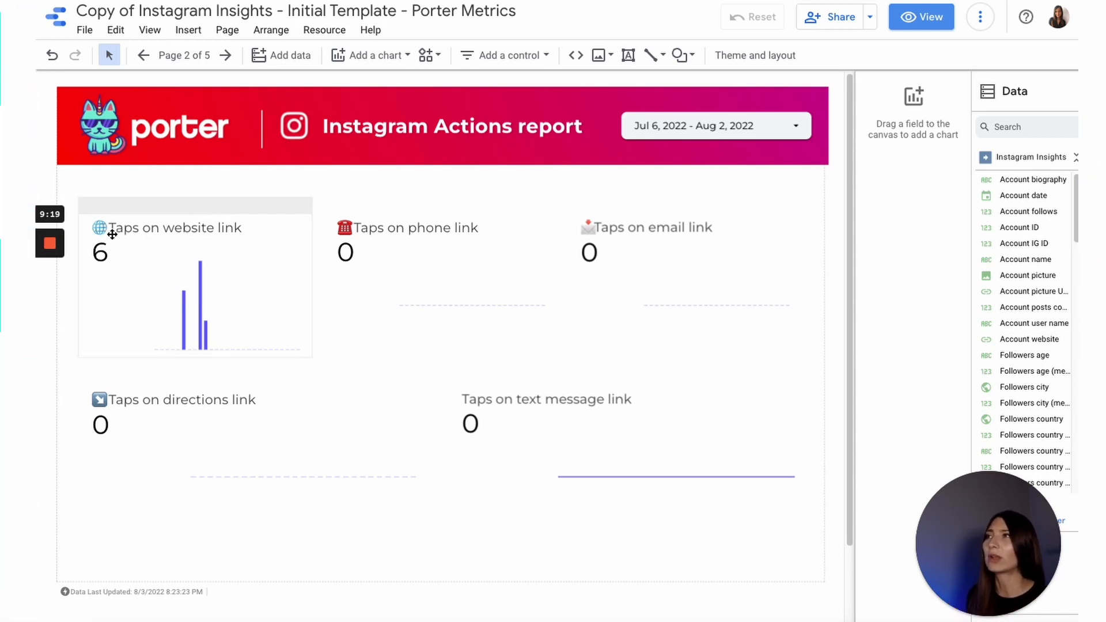
mouse_move(183, 267)
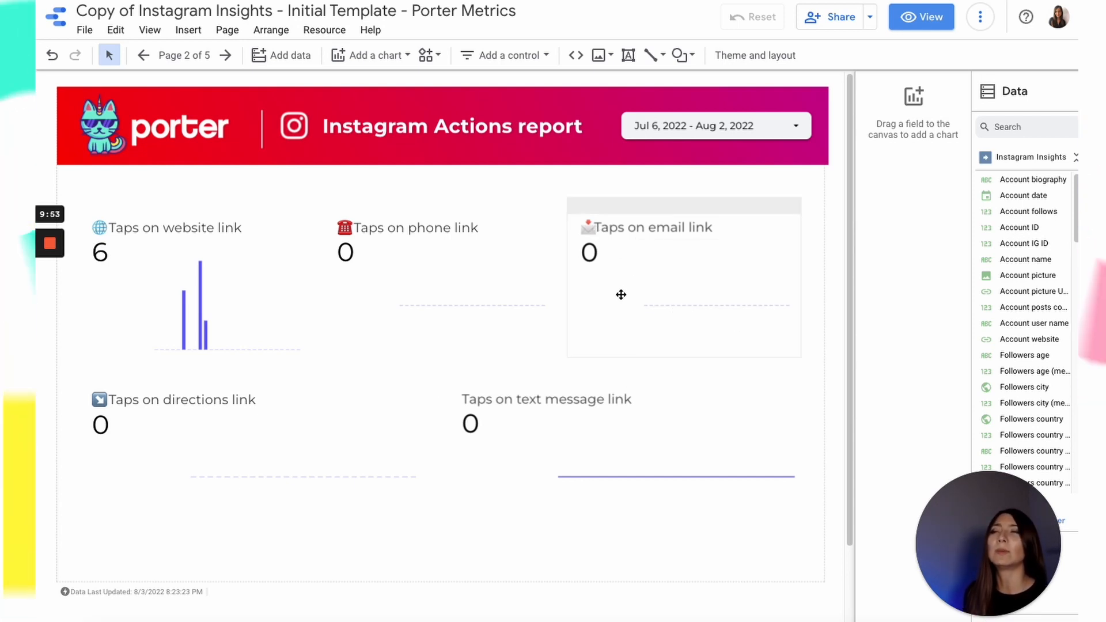
scroll(402, 492, down, 1)
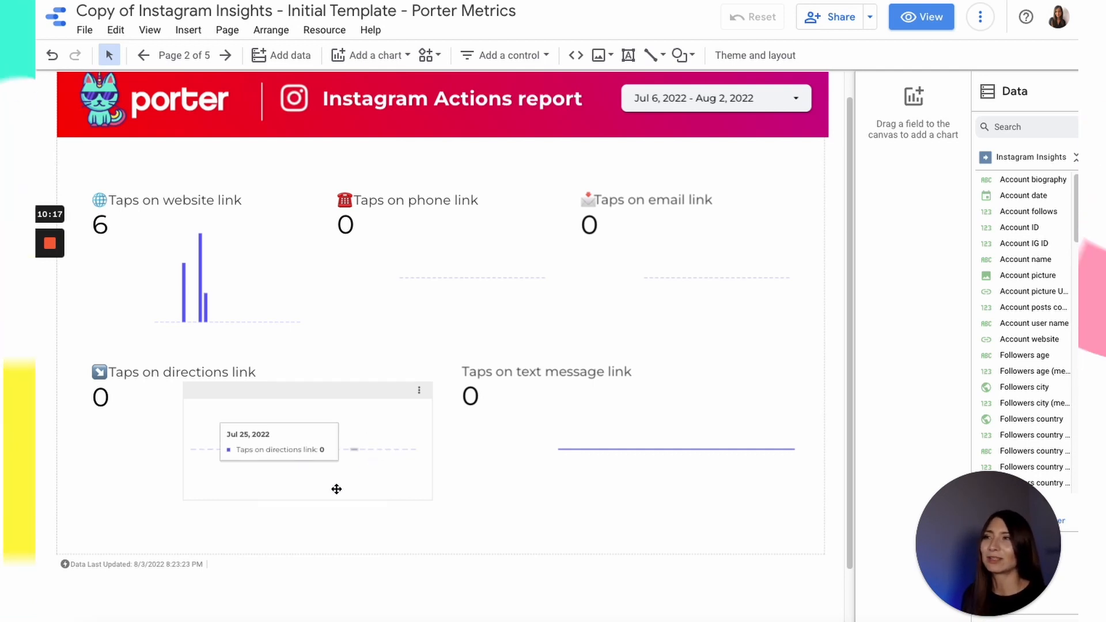
scroll(209, 390, down, 2)
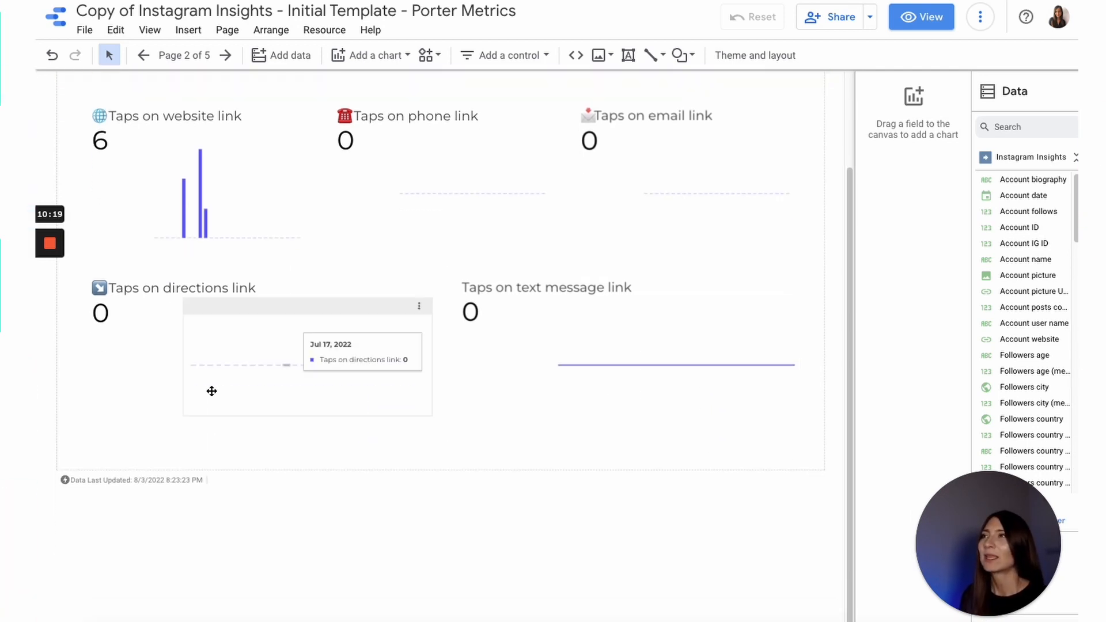
- Inspect the phone link taps chart's setup, including its Profile date dimension, the alternative date dimensions and the data source's fields
scroll(389, 305, up, 2)
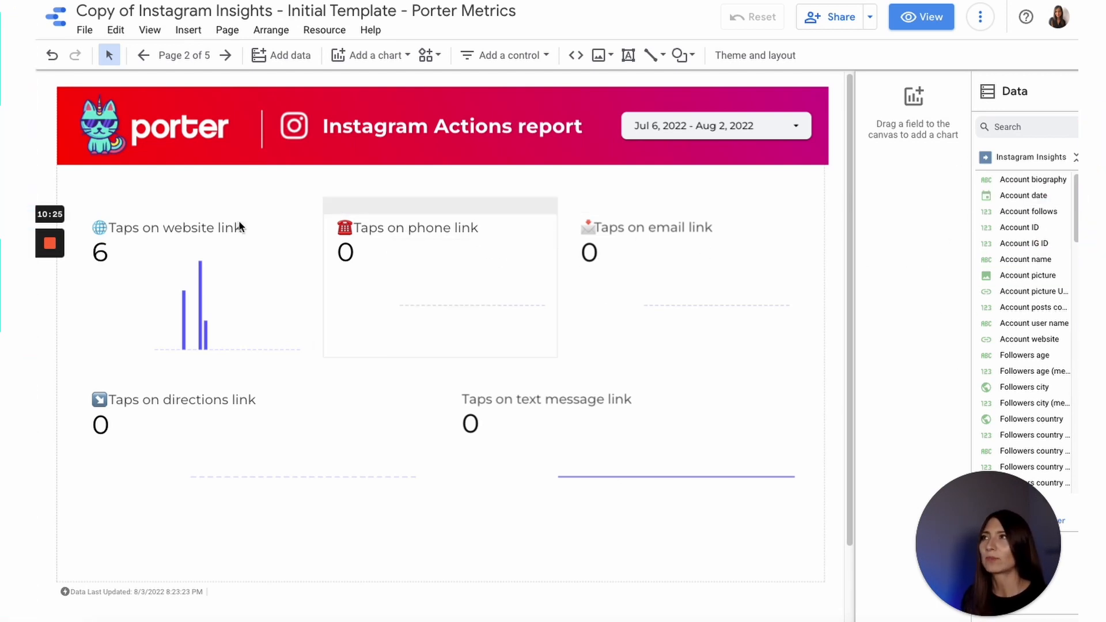
click(208, 231)
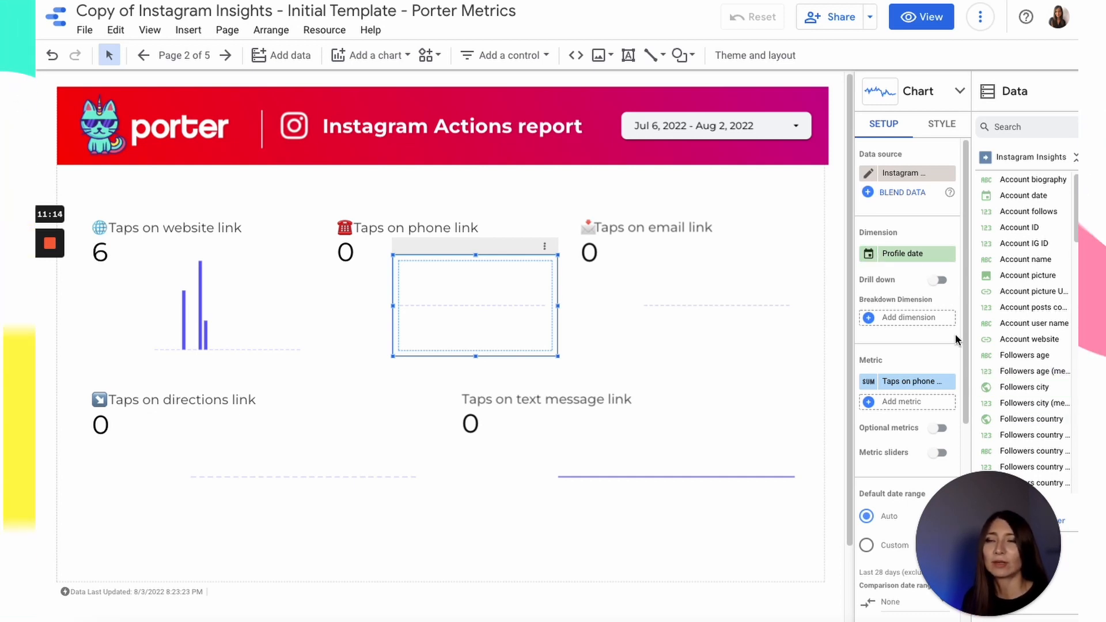
drag(1009, 344, 972, 443)
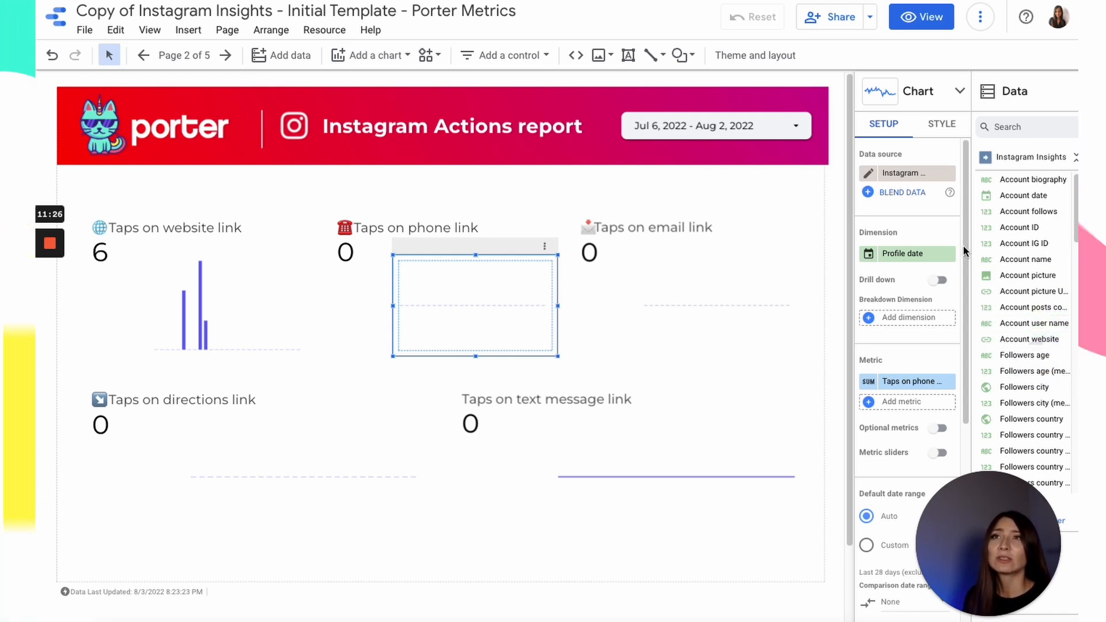
click(869, 255)
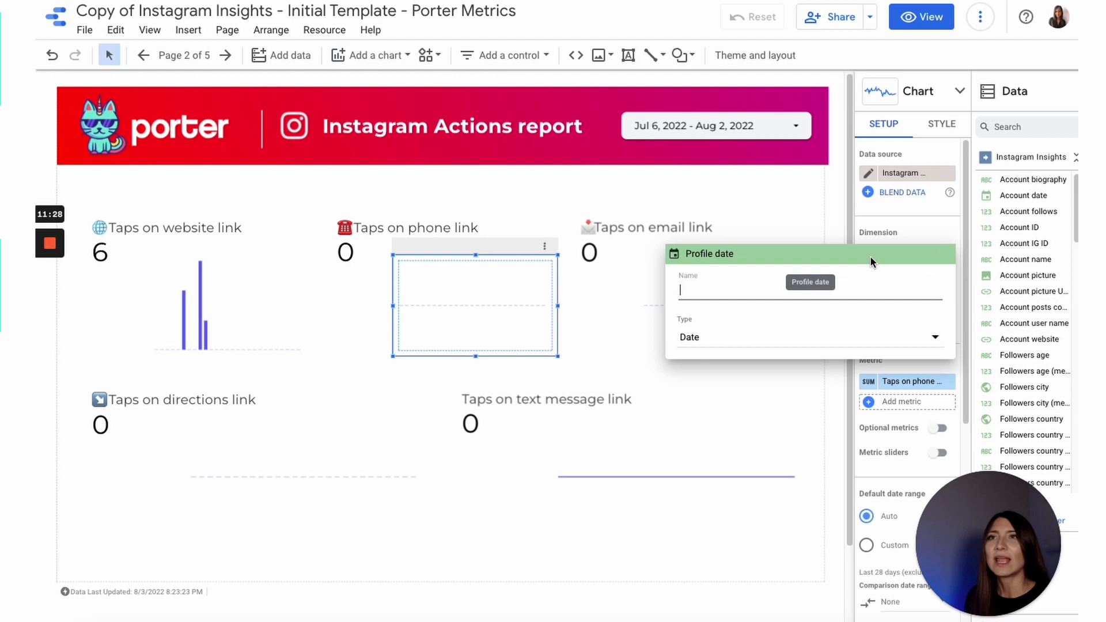
click(836, 235)
click(916, 253)
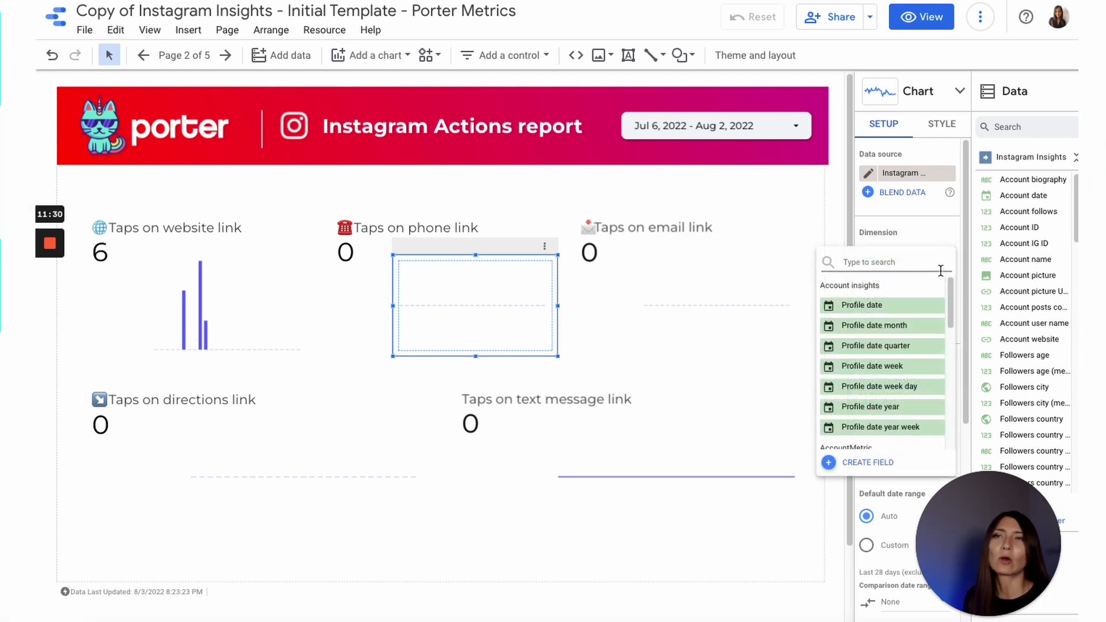
click(901, 225)
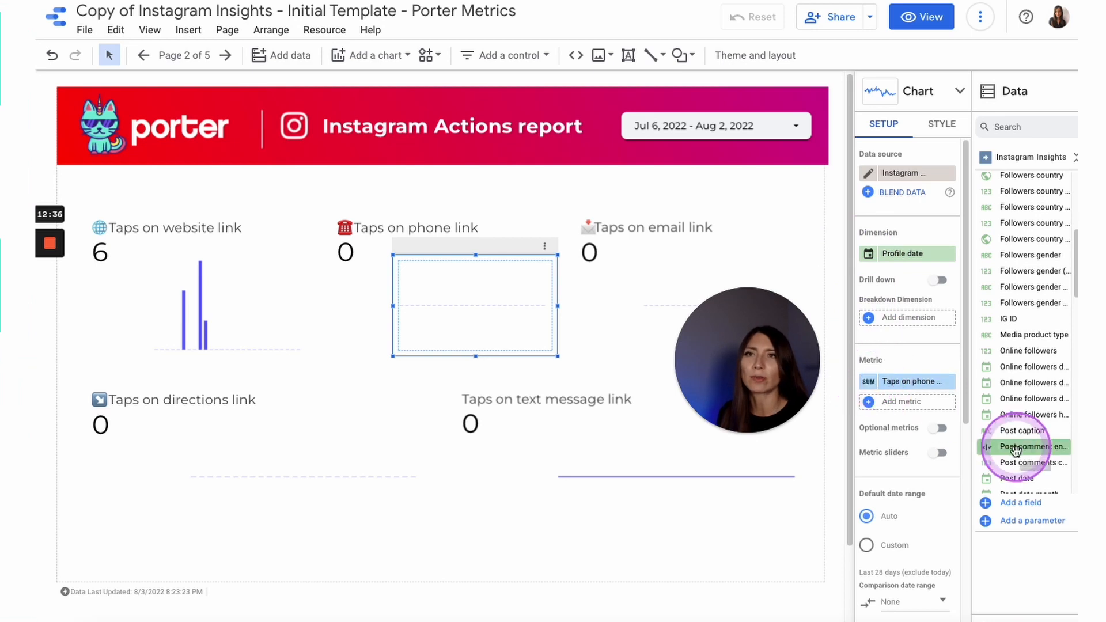
scroll(1015, 450, down, 3)
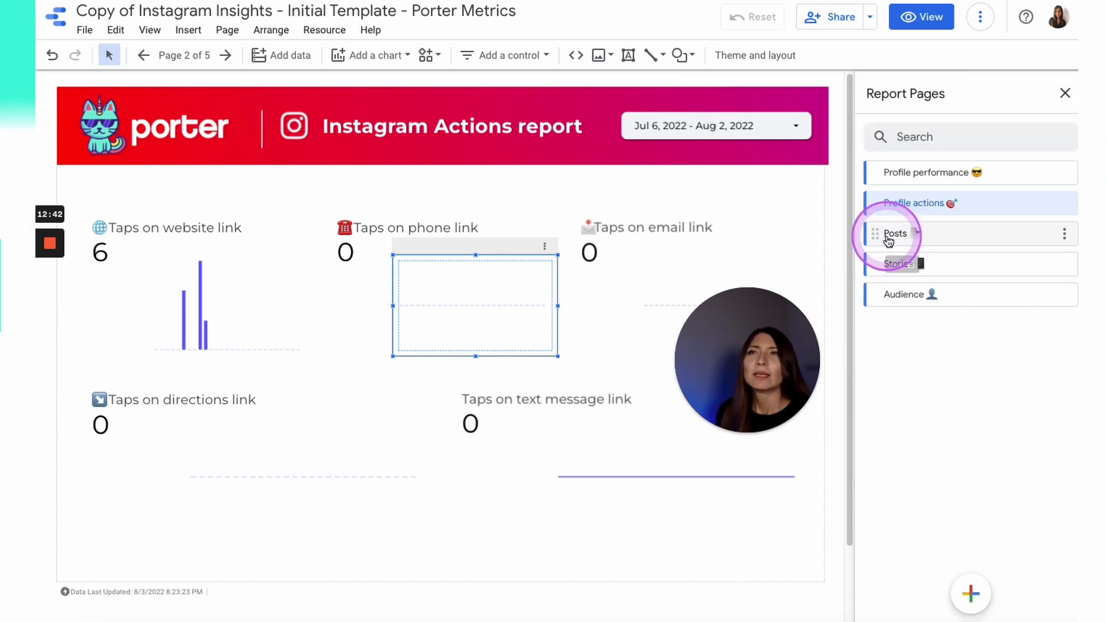
- Open the report's Posts page, checking the page's options and editable name on the way
drag(885, 241, 916, 240)
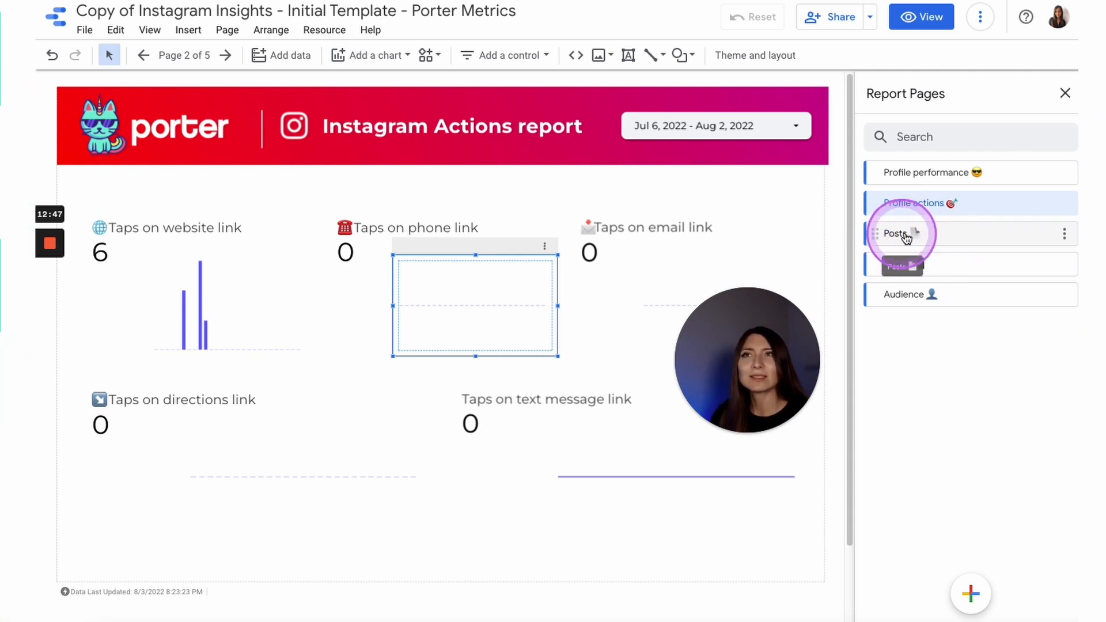
drag(902, 239, 1056, 240)
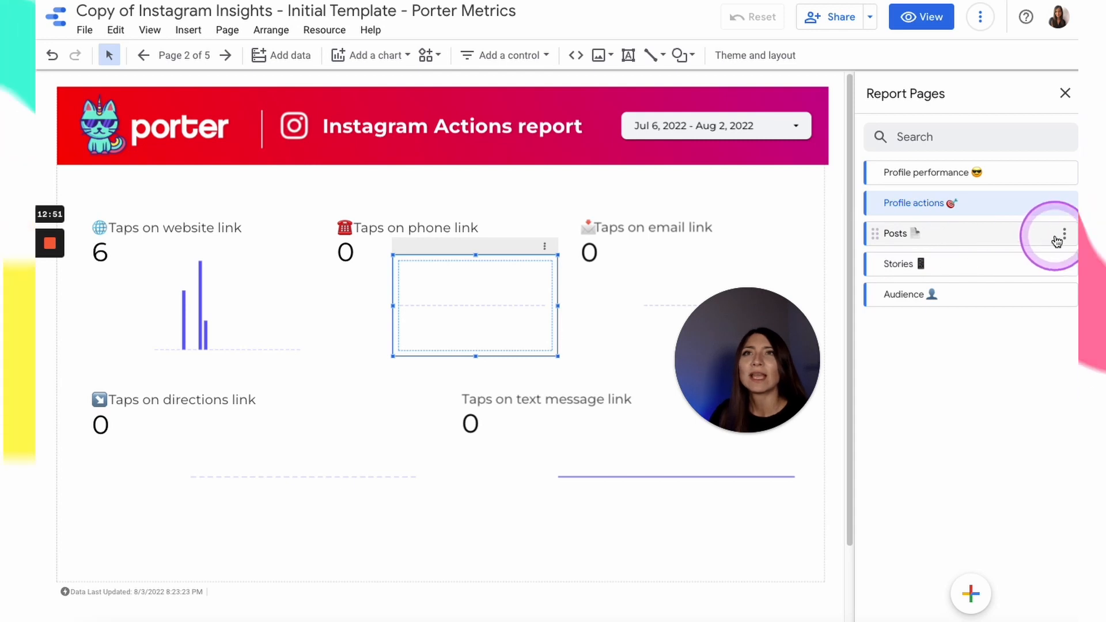
click(1063, 236)
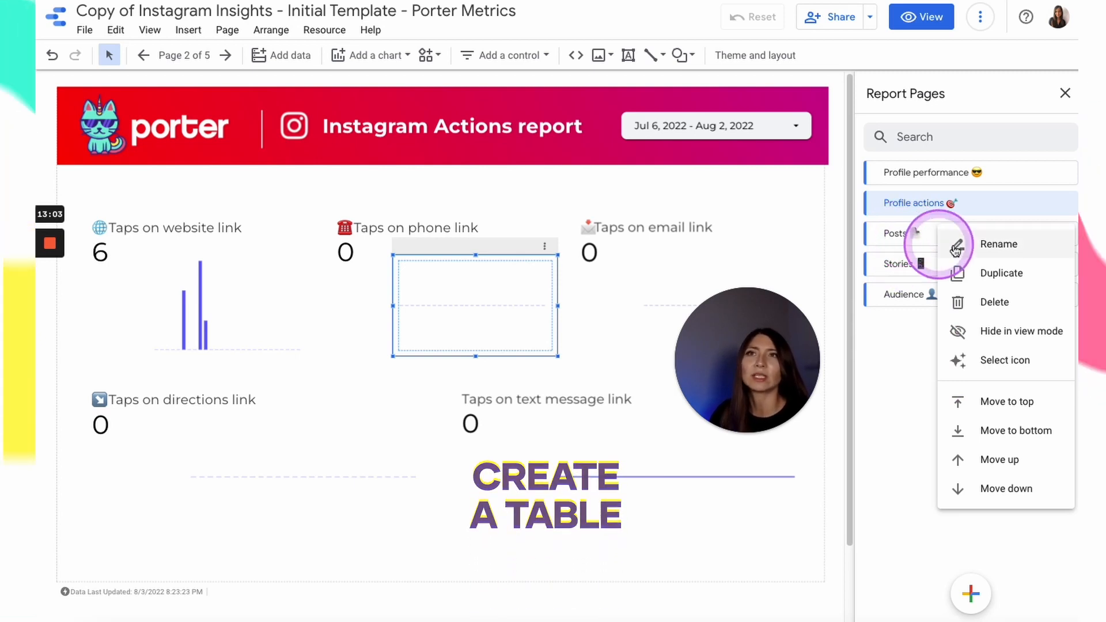
click(993, 249)
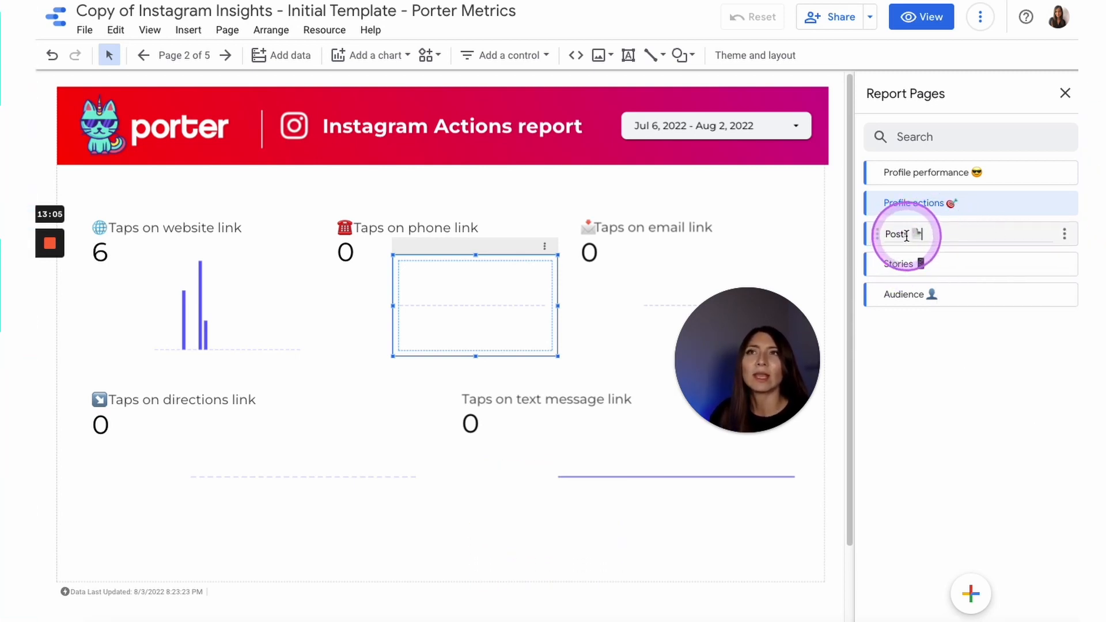
drag(931, 237, 917, 237)
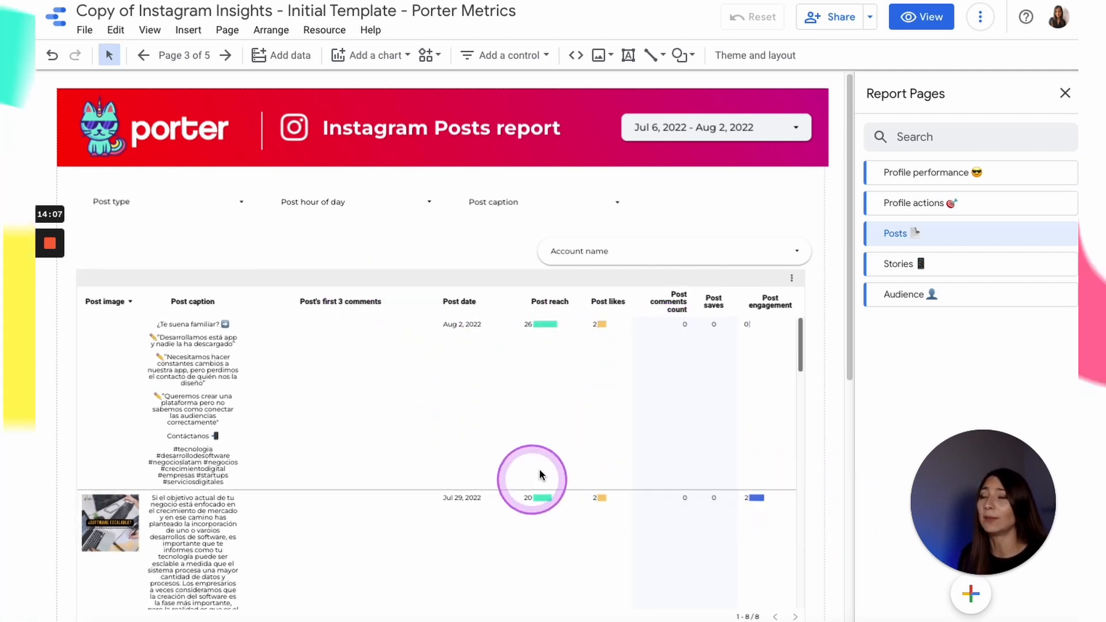
- Make Post date the first dimension of the posts table and set Post engagement as its secondary sort
click(356, 359)
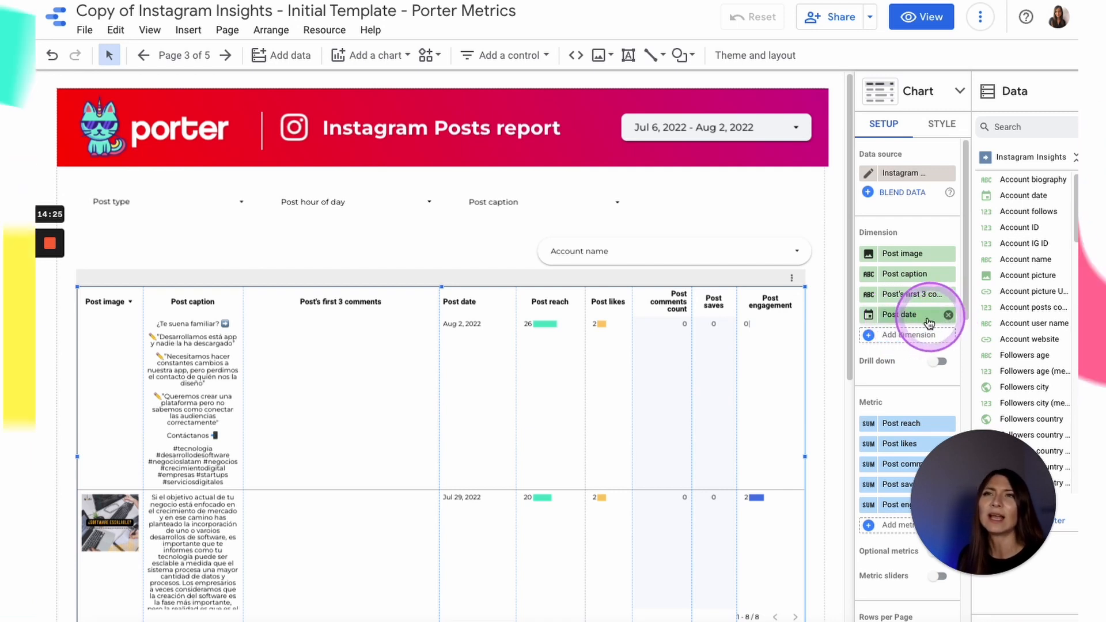
drag(902, 322, 916, 263)
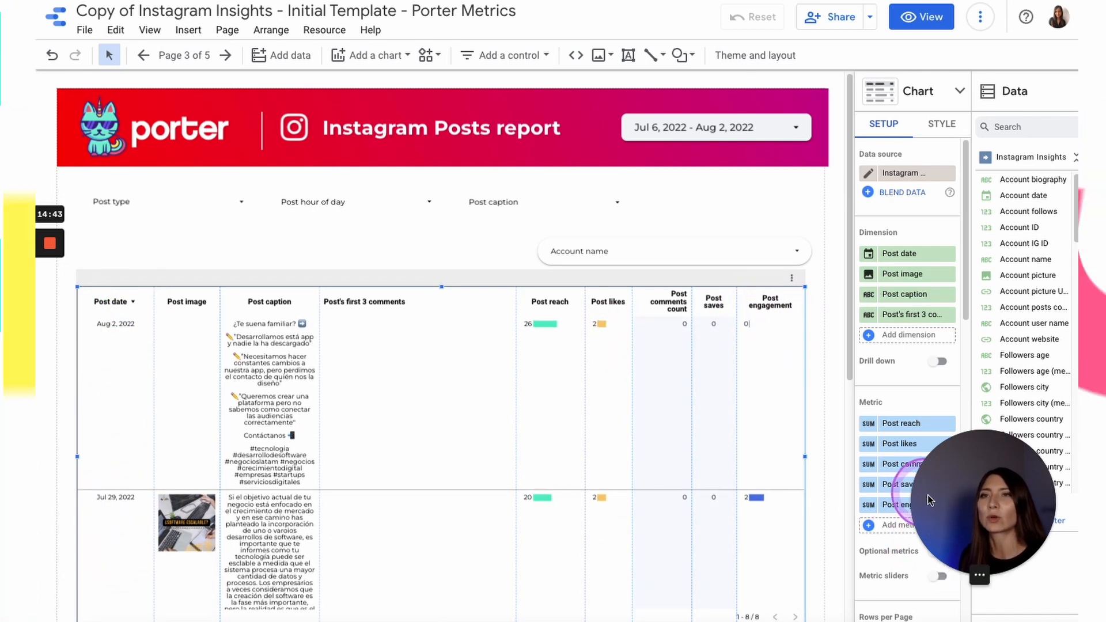
scroll(938, 579, down, 6)
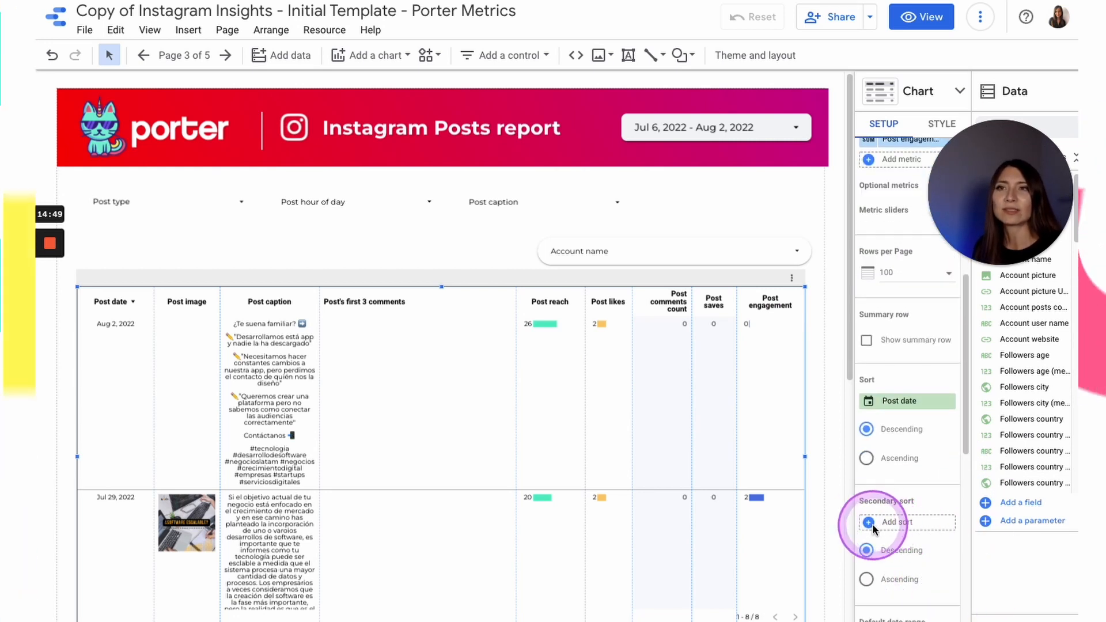
click(872, 523)
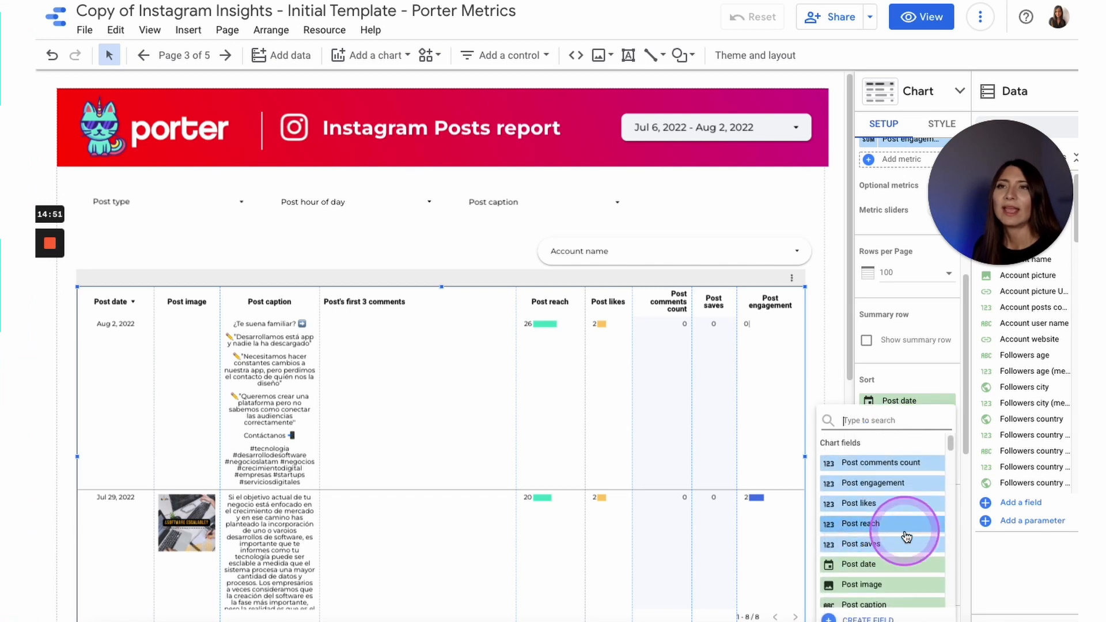
scroll(869, 478, down, 1)
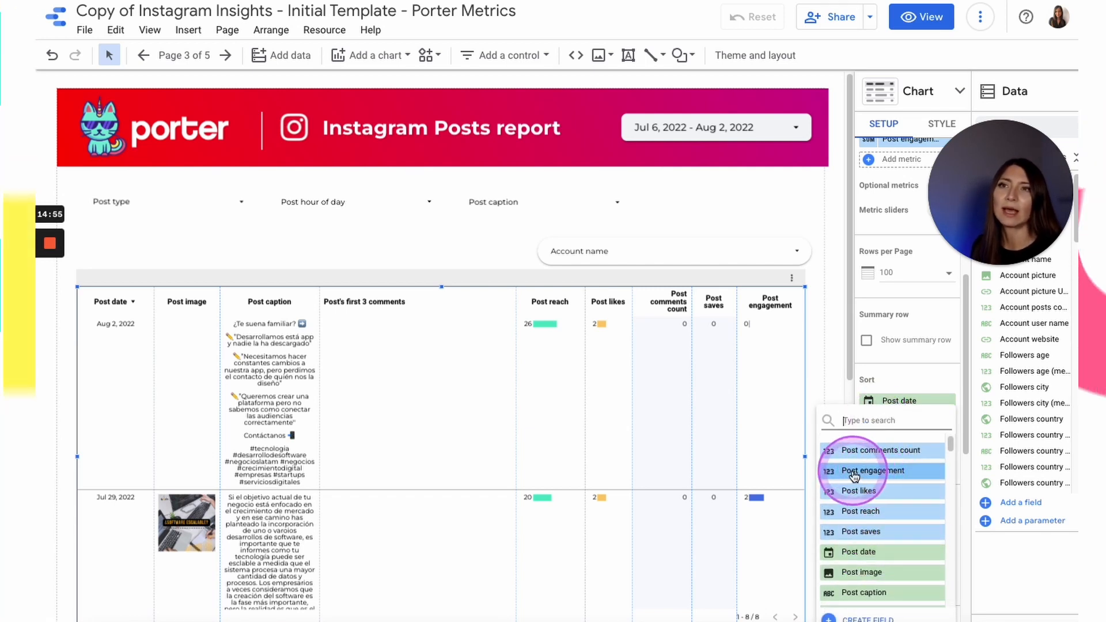
click(859, 471)
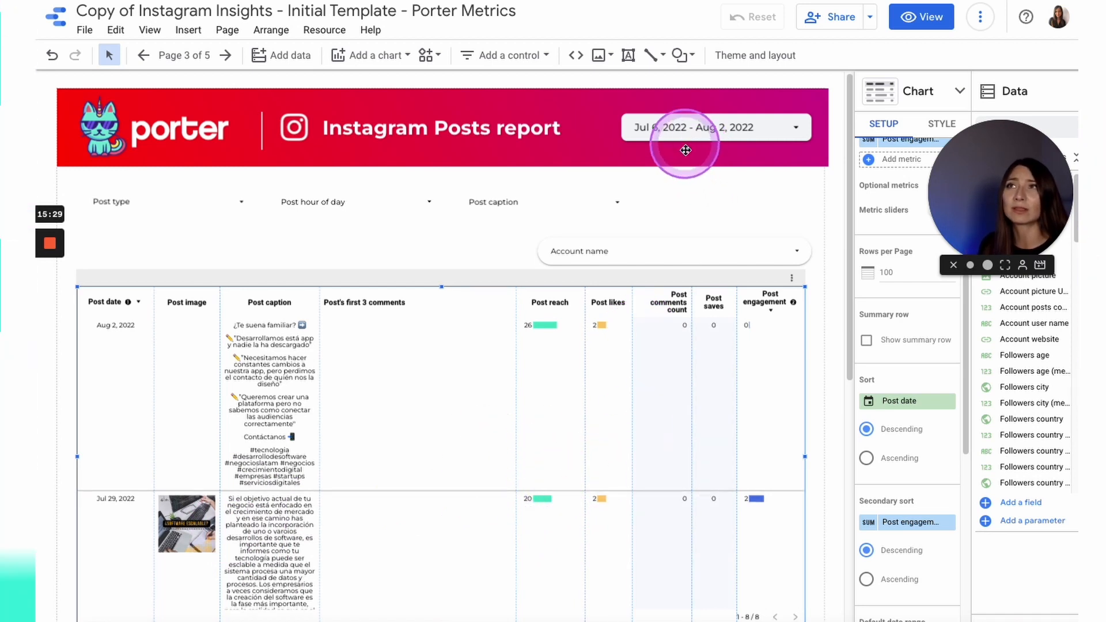
- Start a new calculated metric field for the posts table and name it "engagement rate"
scroll(462, 491, down, 3)
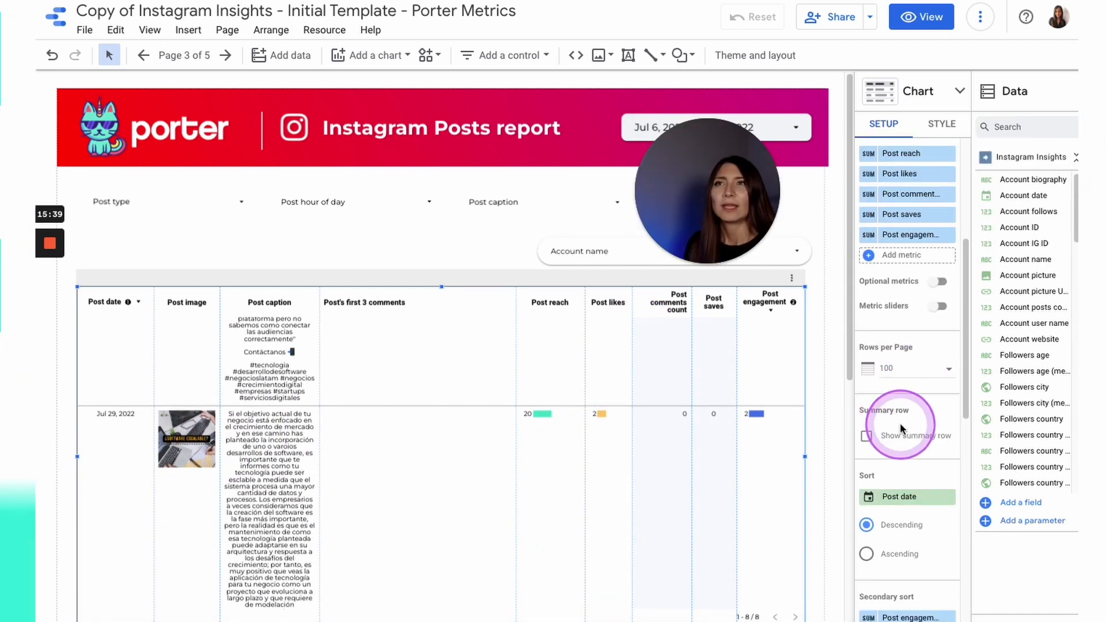
scroll(899, 423, up, 3)
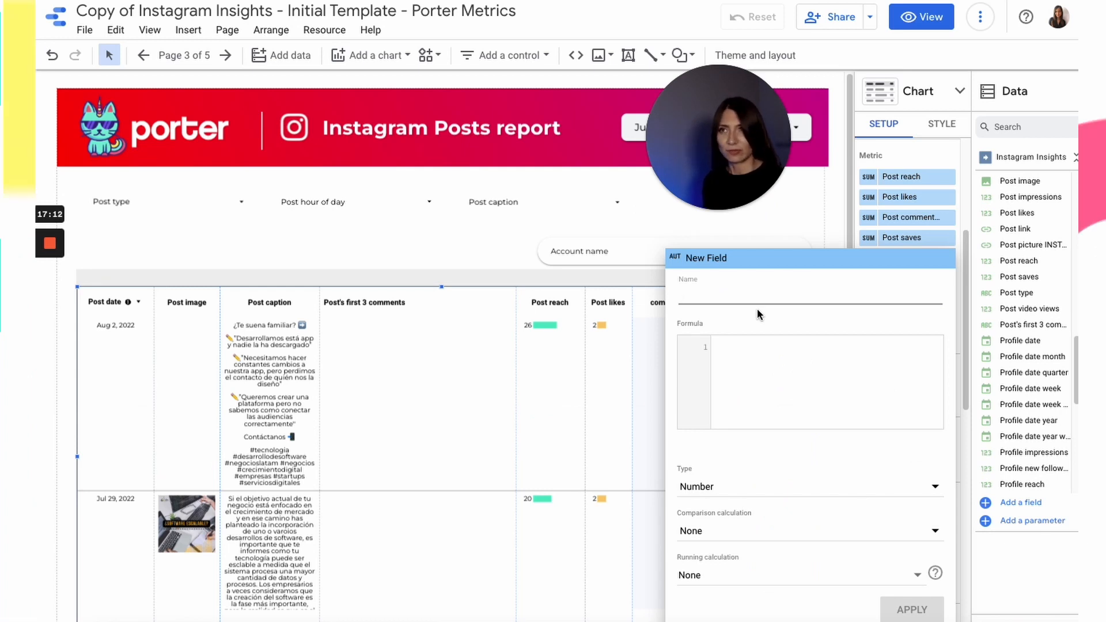
text(engagement rate)
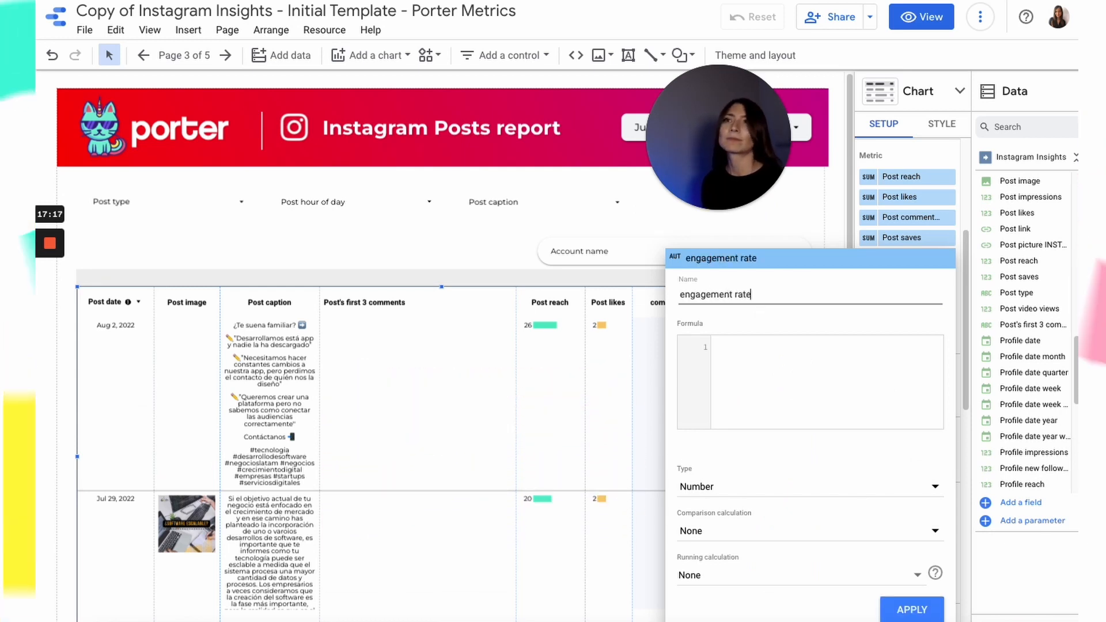
- Begin the engagement rate formula with parentheses containing the Post likes field
click(744, 349)
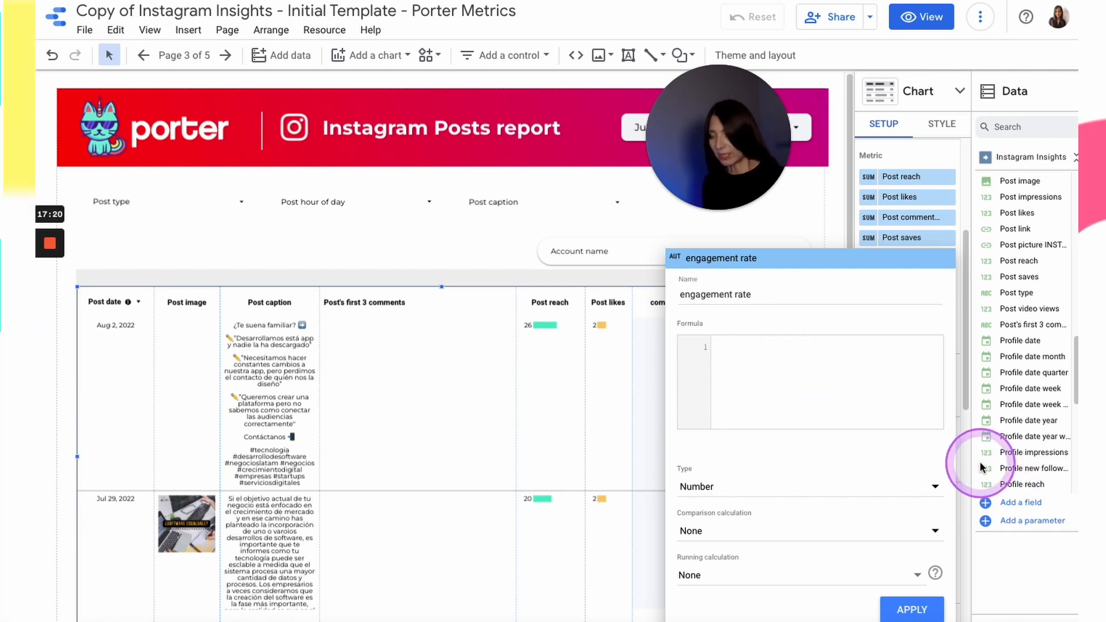
text(()
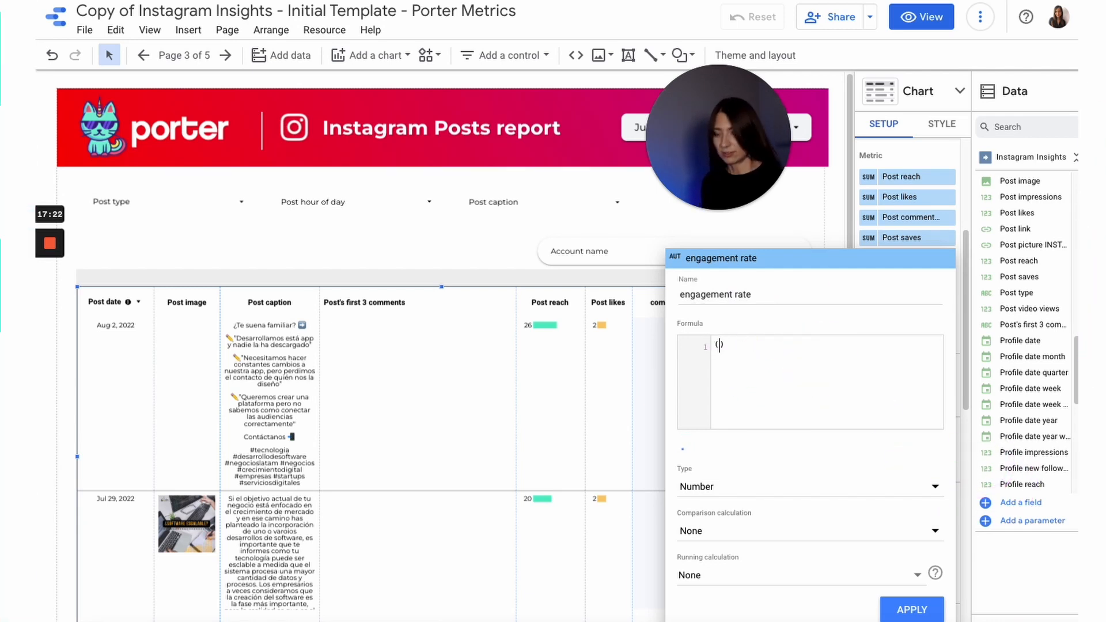
text(likes)
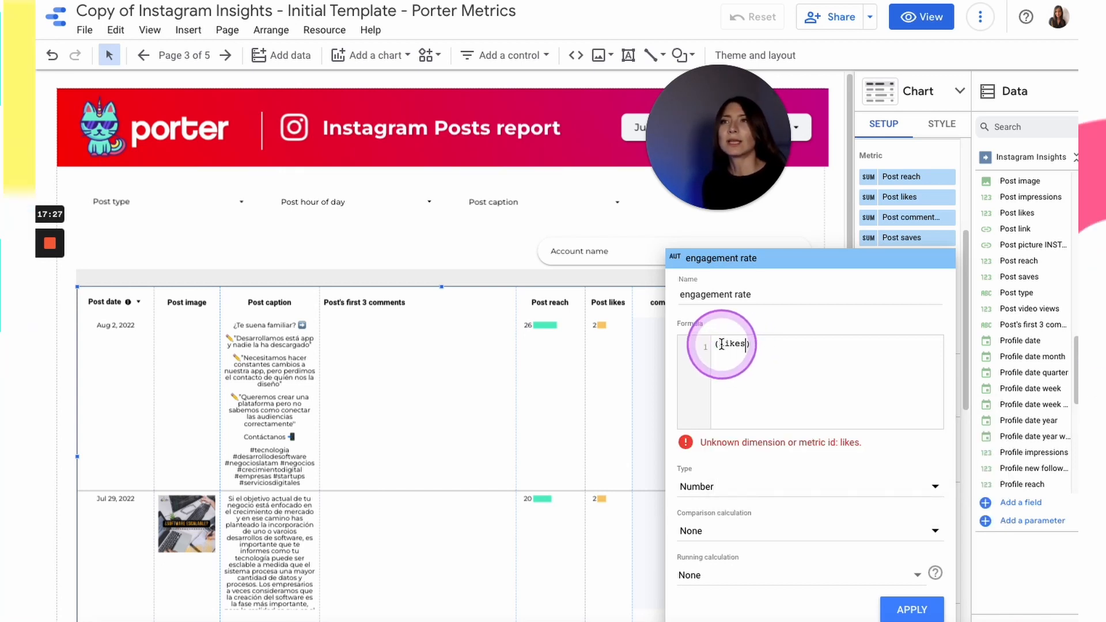
key(BackSpace)
key(BackSpace)
key(BackSpace)
key(BackSpace)
key(BackSpace)
text(pos)
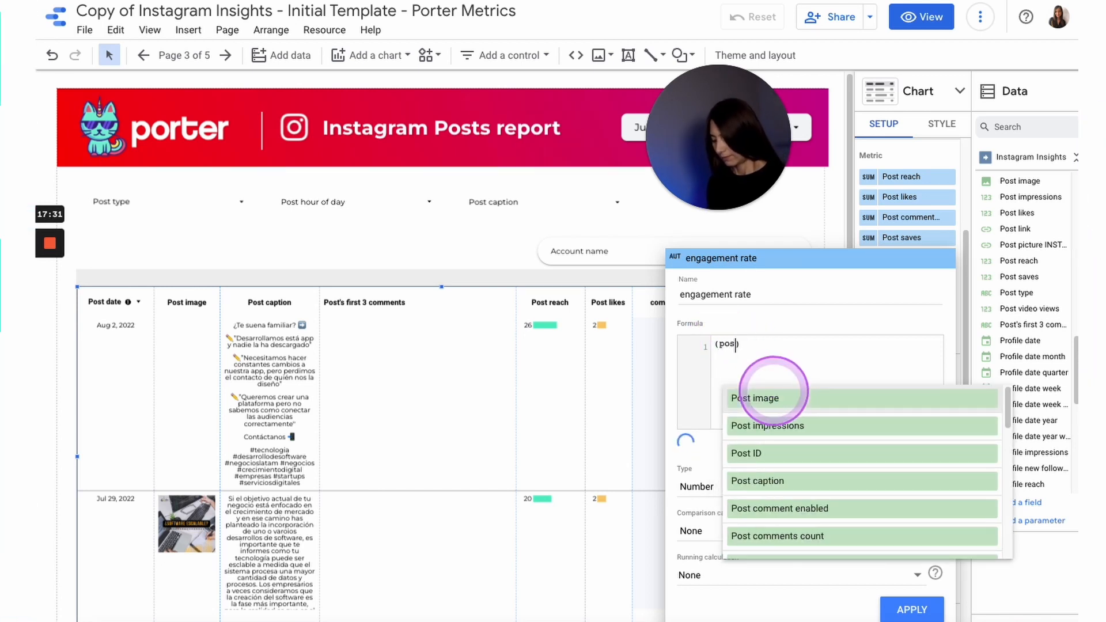
text(t)
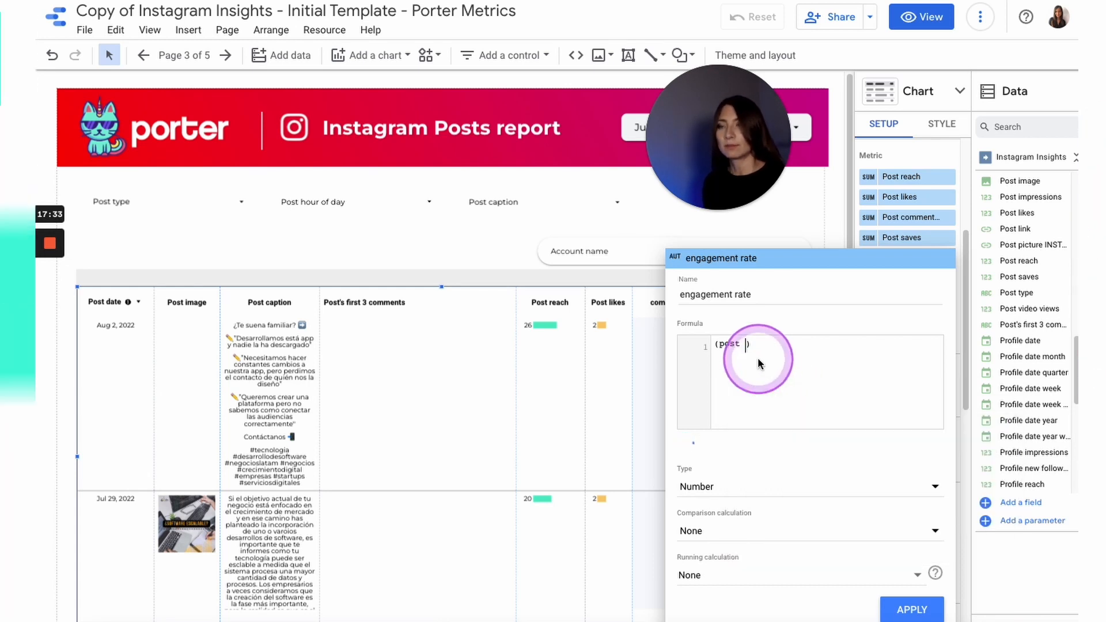
text( likes)
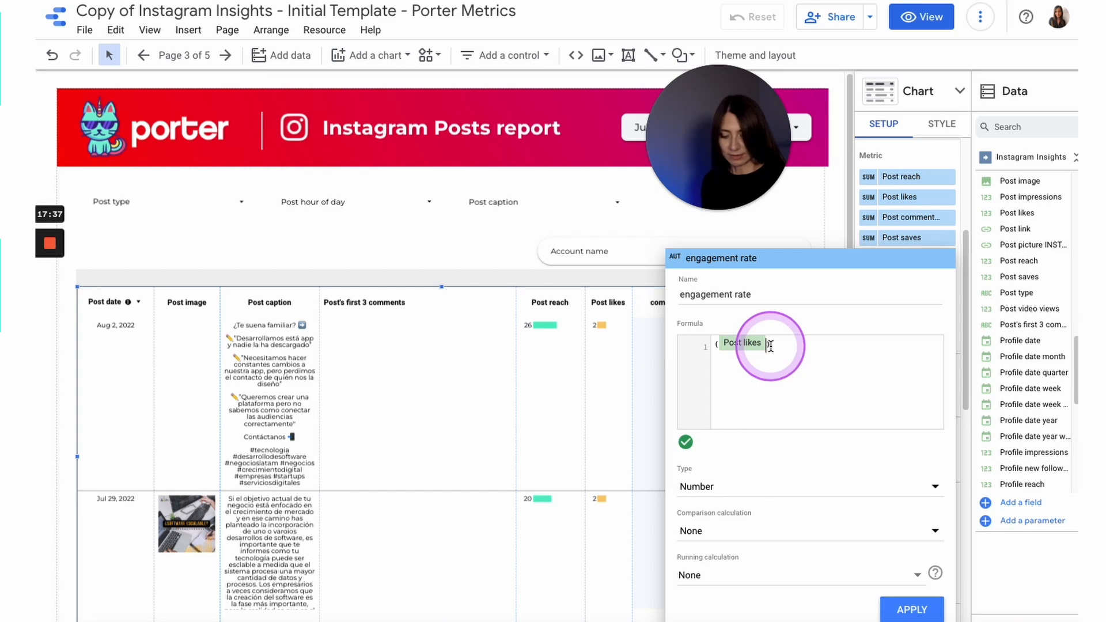
- Add Post comments count and Post saves to Post likes inside the formula's parentheses
text(+)
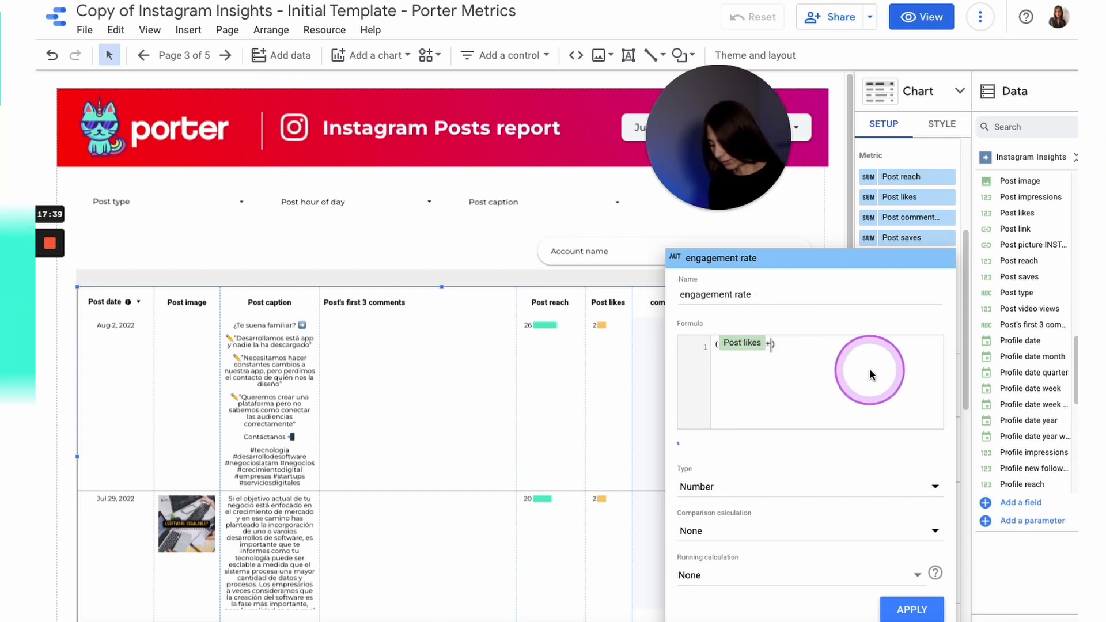
text(pos)
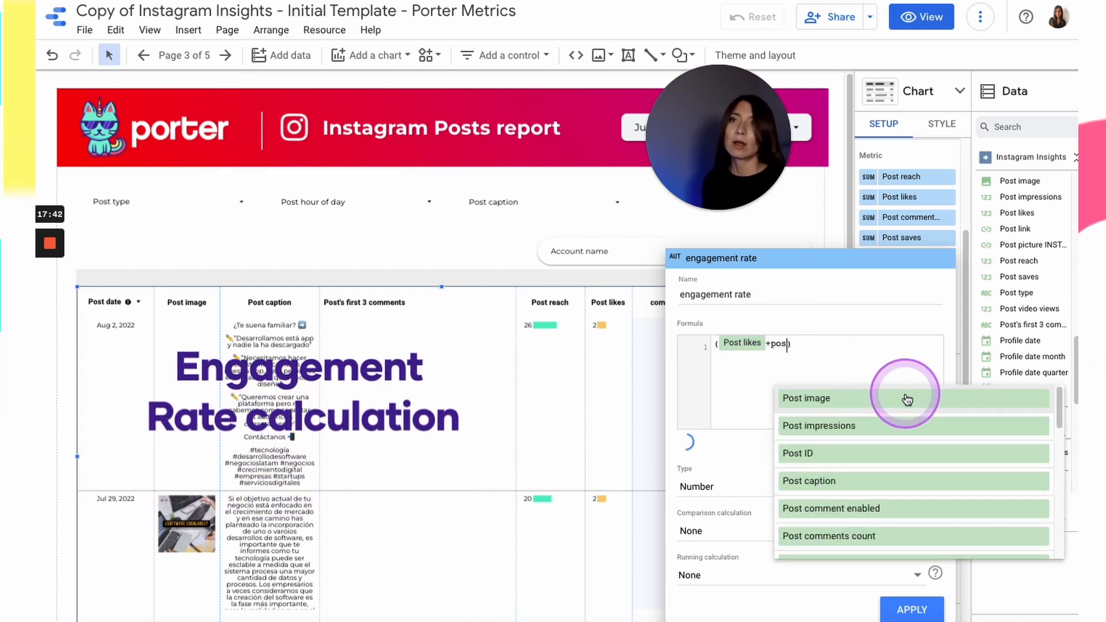
click(841, 537)
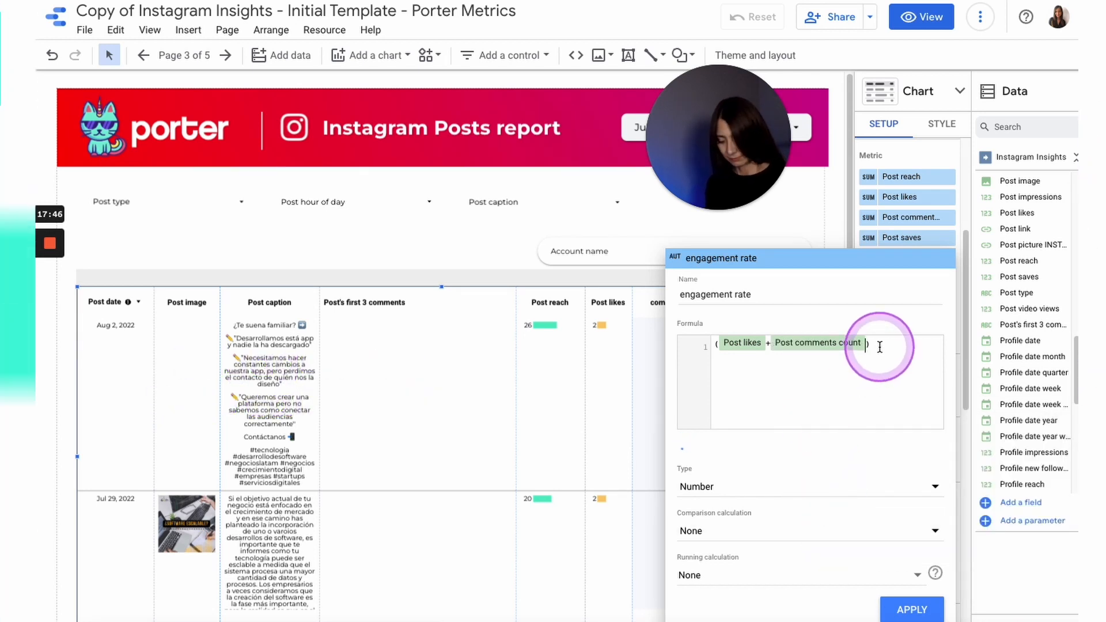
text(+post s)
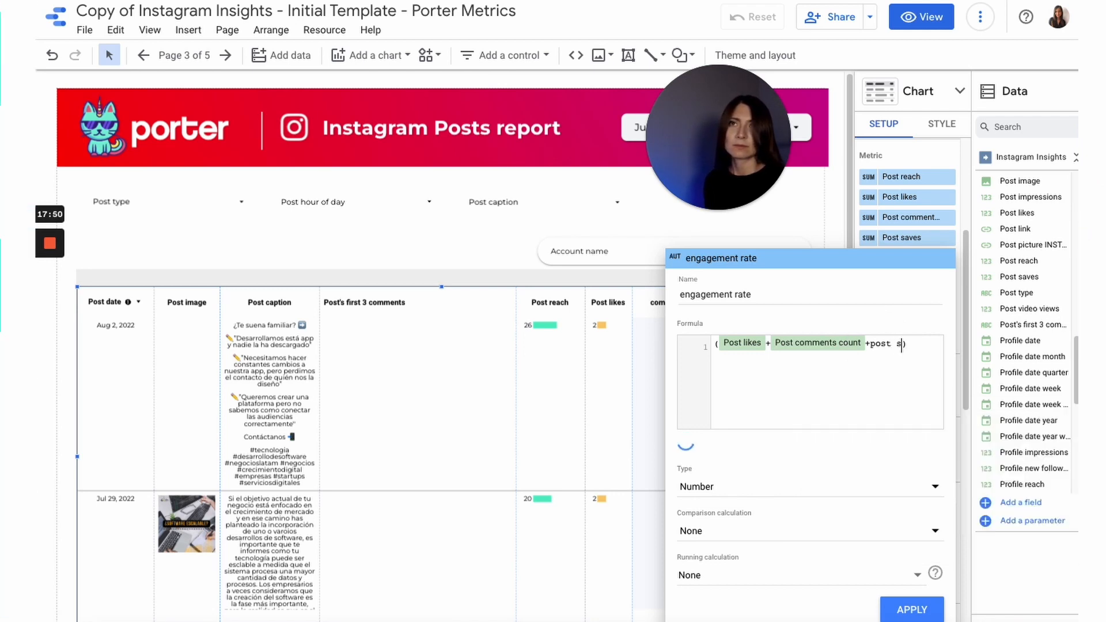
click(988, 419)
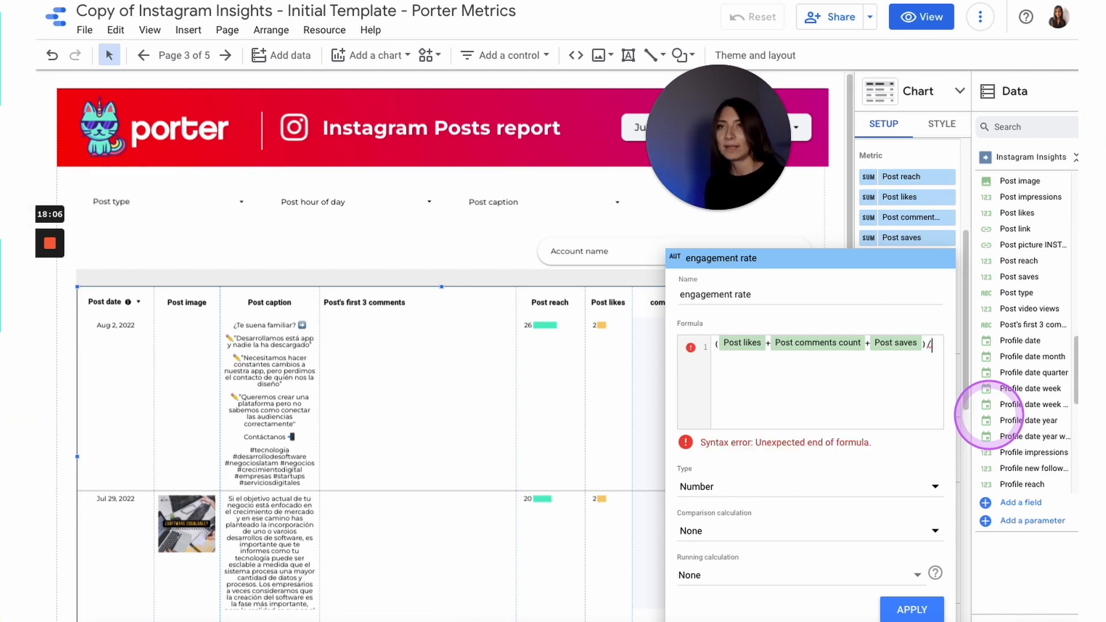
- Complete the engagement rate formula by dividing the parenthesised sum by Post reach
text(post)
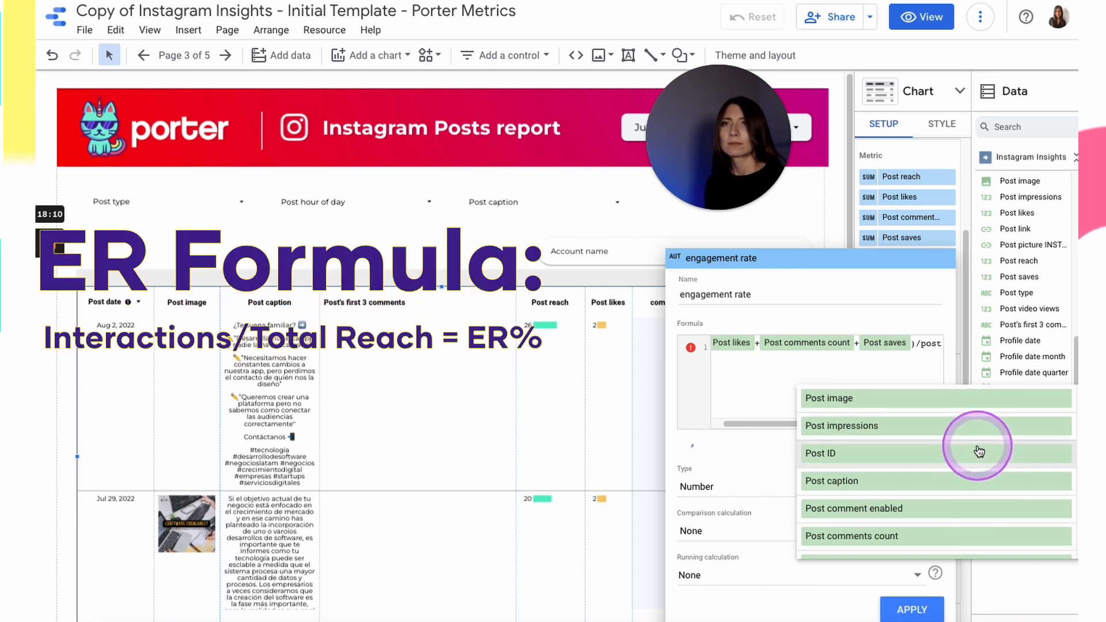
text( re)
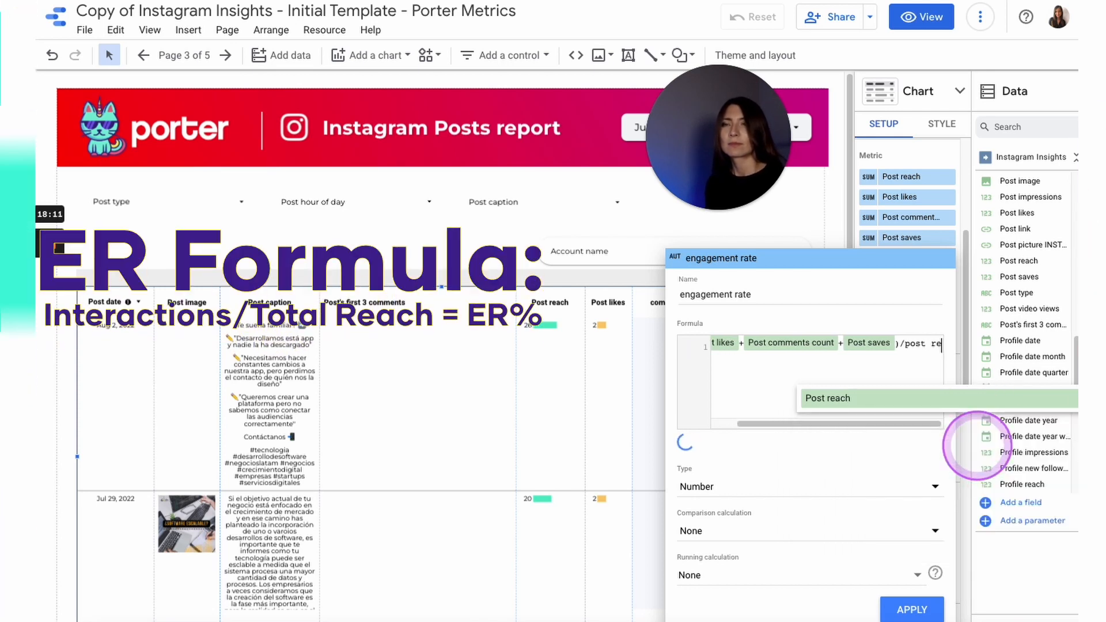
click(874, 402)
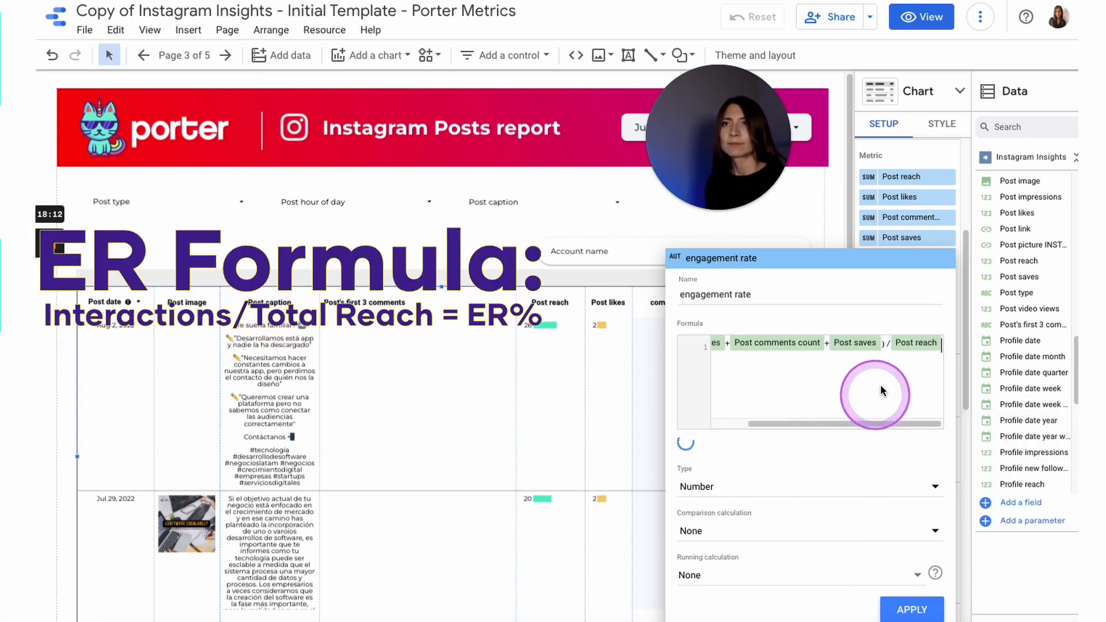
- Set the engagement rate metric to the Percent type with Average aggregation, keep both extra calculations at None, and apply the settings
click(723, 493)
mouse_move(720, 496)
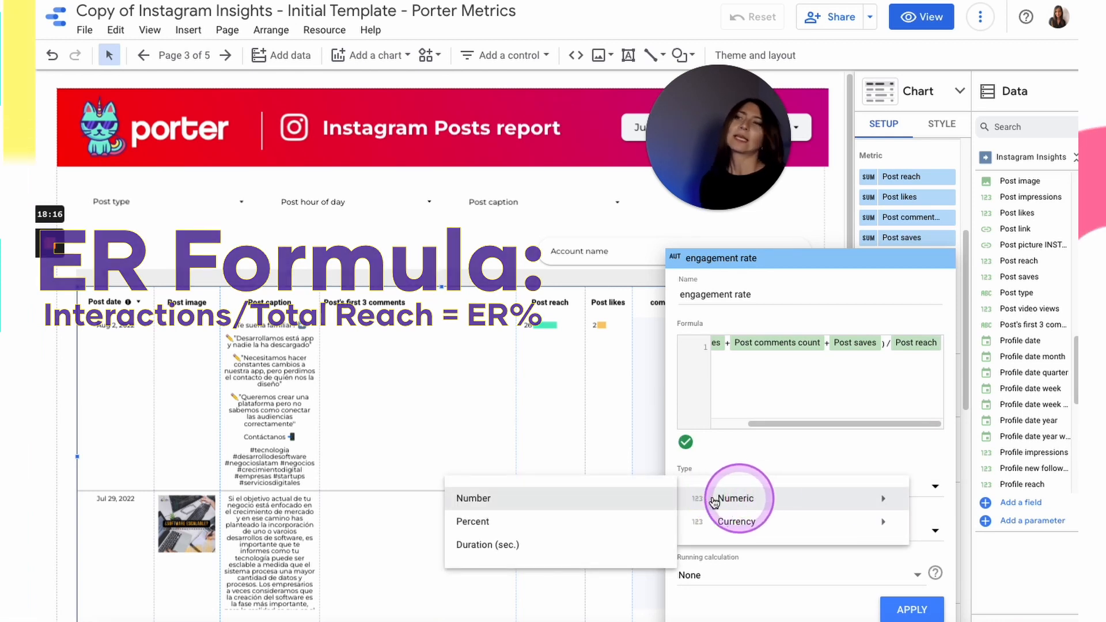
click(483, 521)
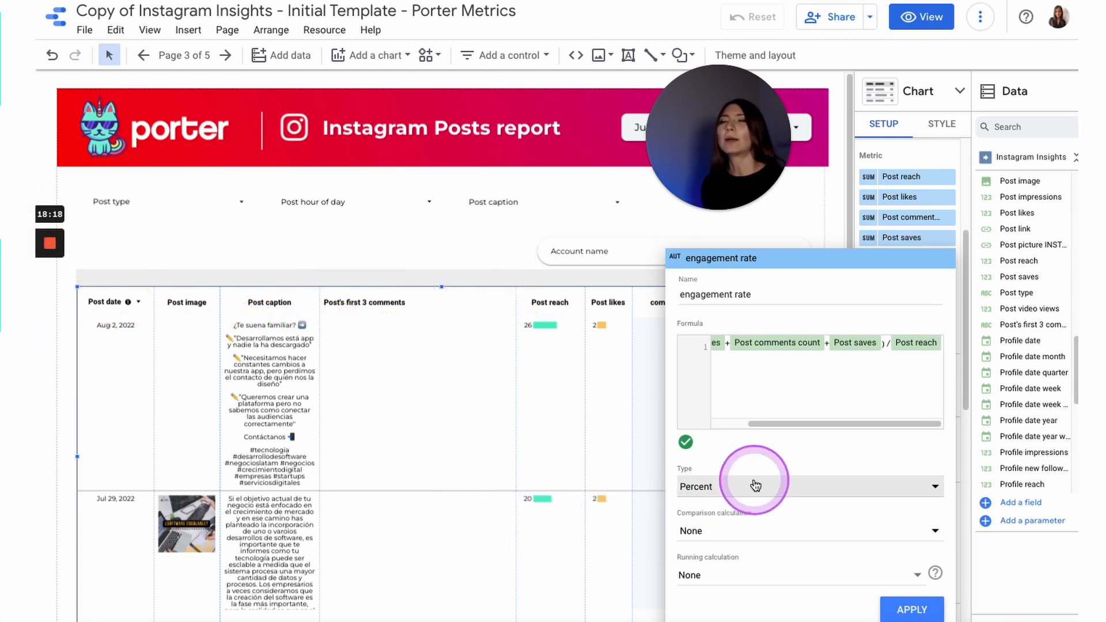
click(712, 530)
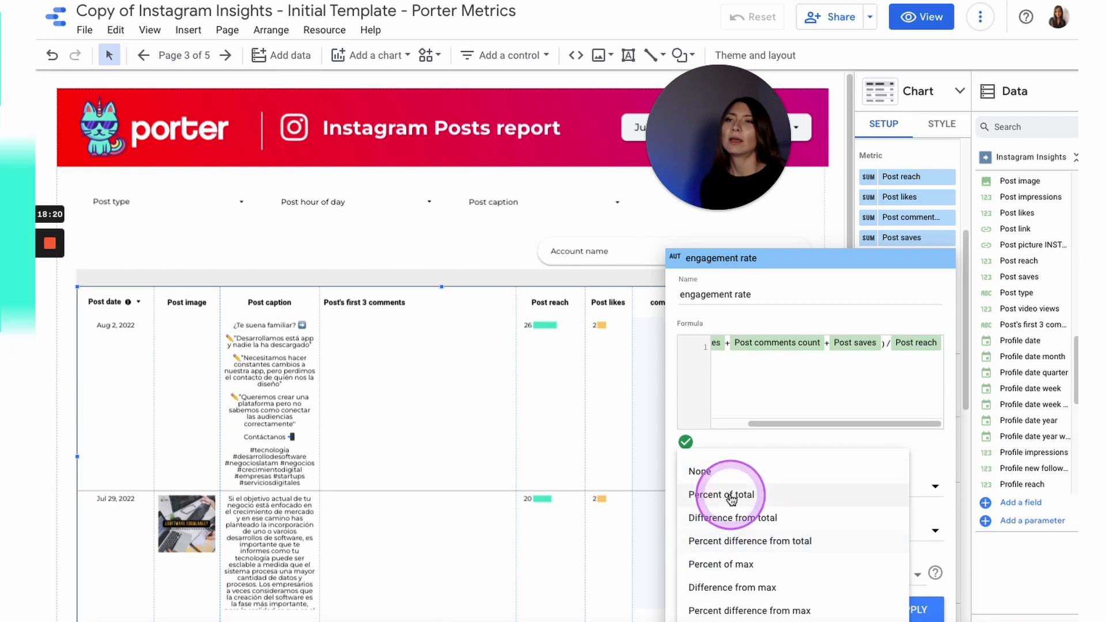
click(780, 440)
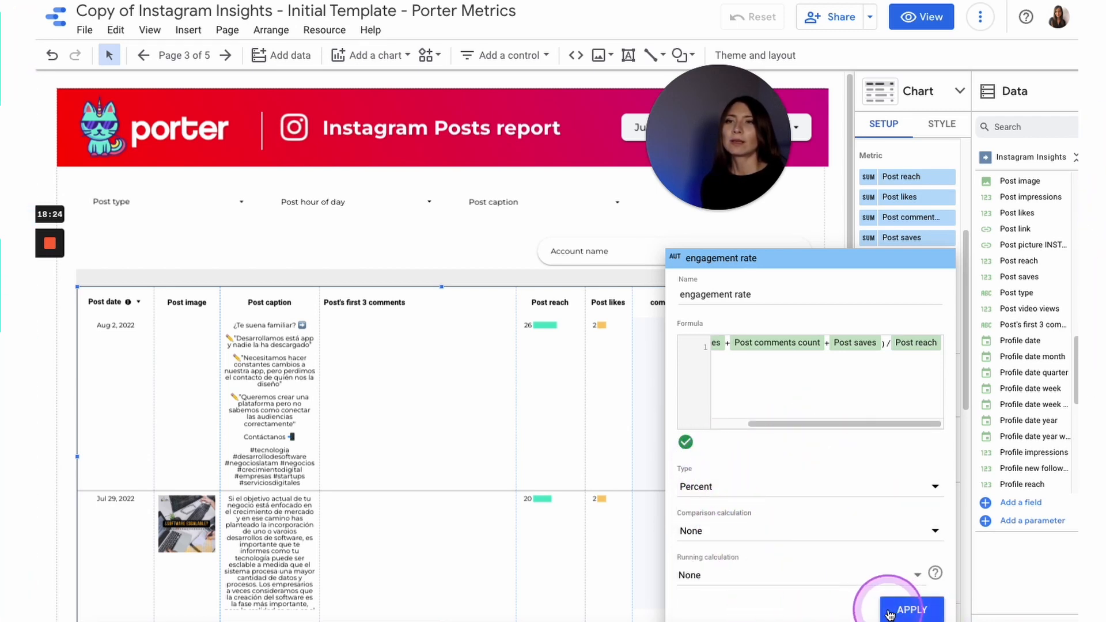
click(910, 609)
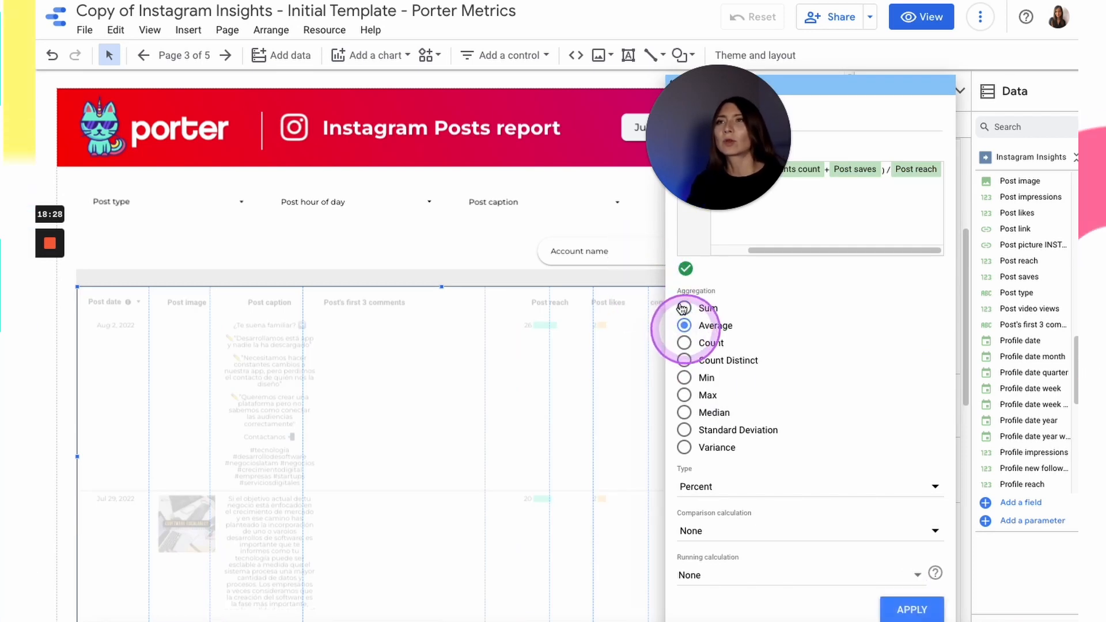
click(915, 610)
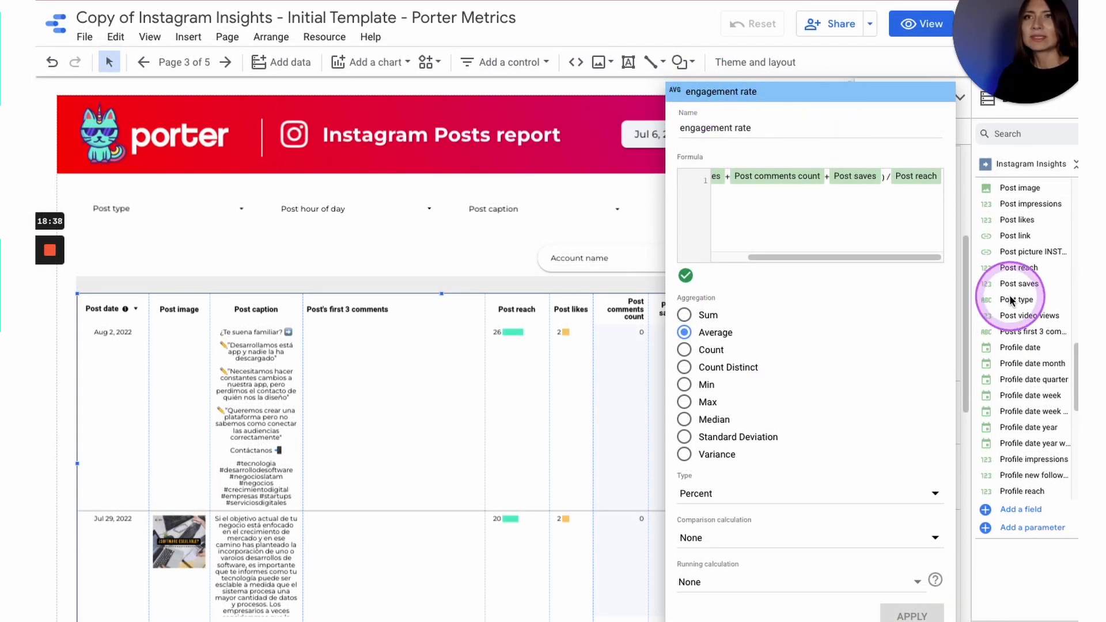
click(1012, 346)
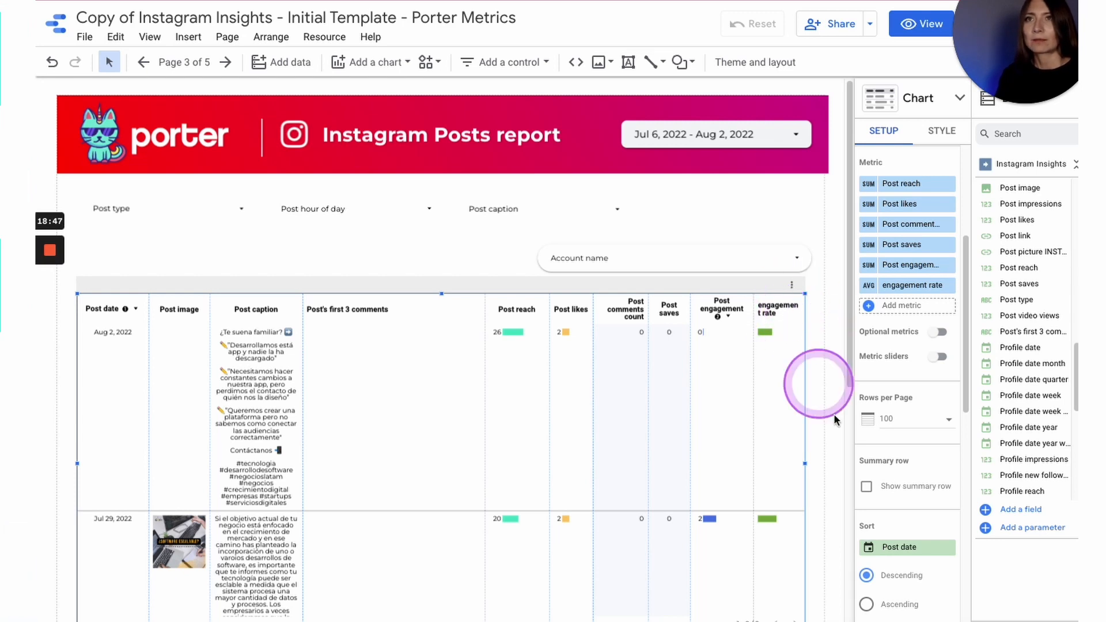
- Change the engagement rate column (Column #6) in the posts table to a Heatmap display and deselect the table
scroll(927, 345, up, 3)
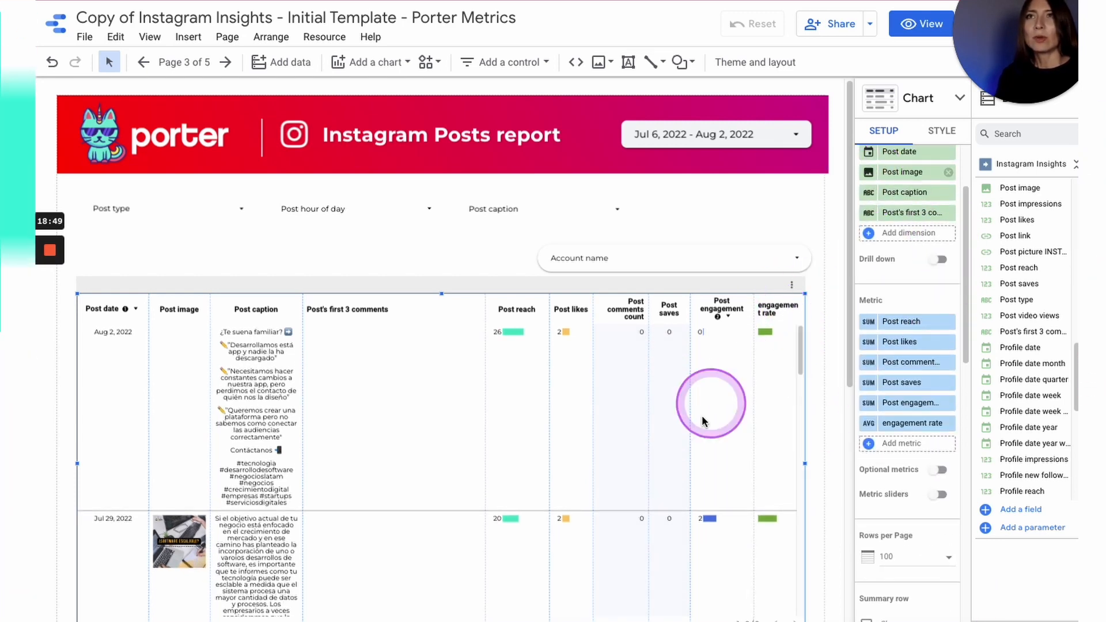
click(942, 133)
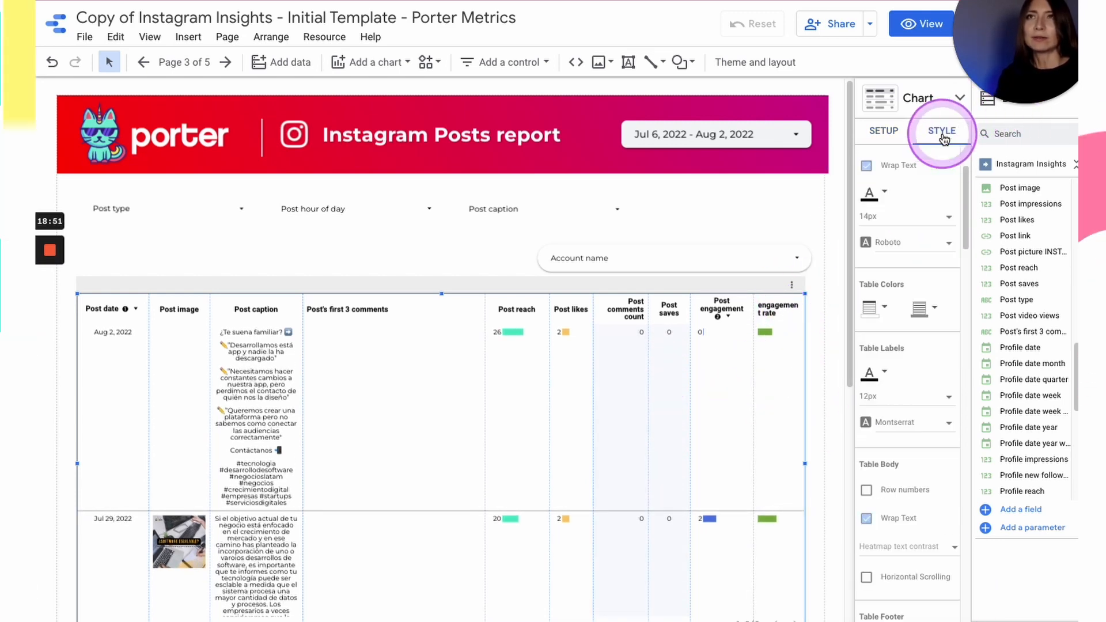
scroll(889, 610, down, 2)
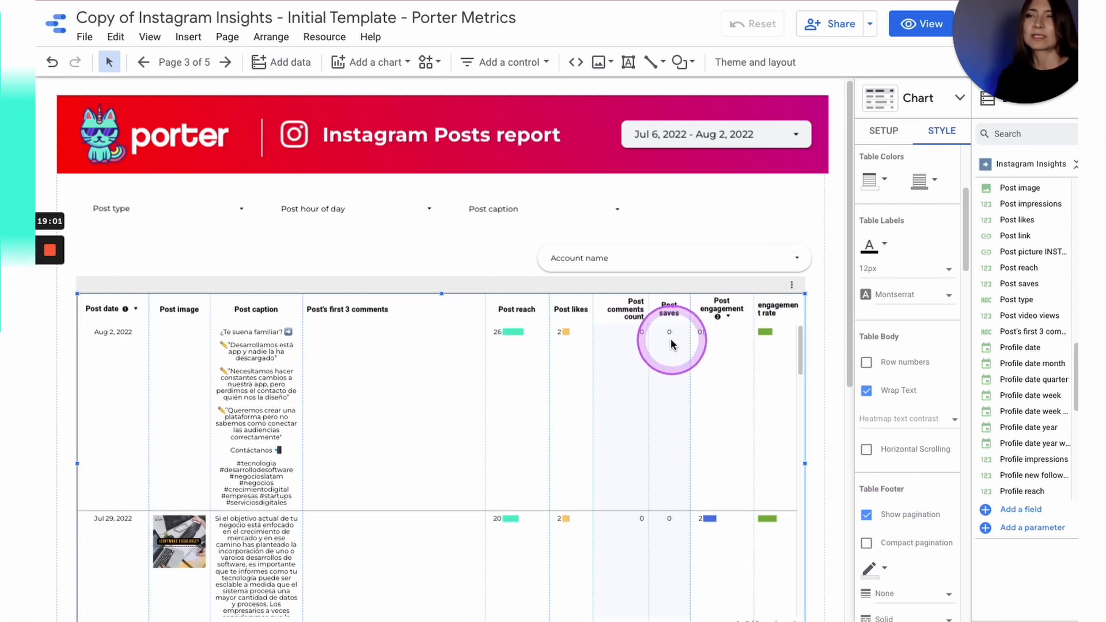
scroll(689, 473, down, 2)
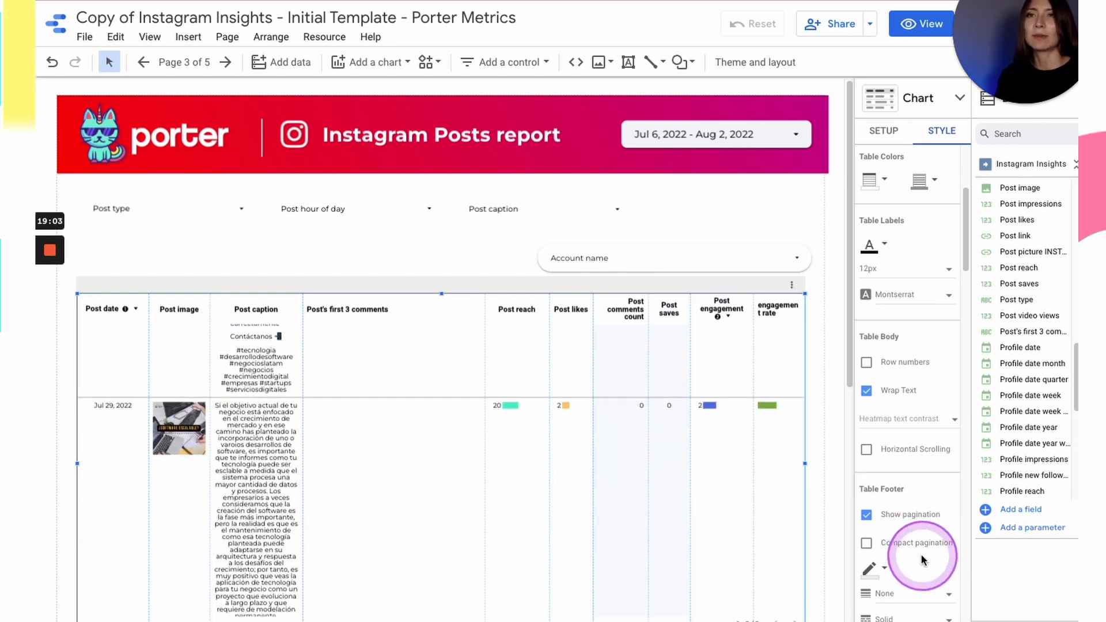
scroll(908, 519, down, 4)
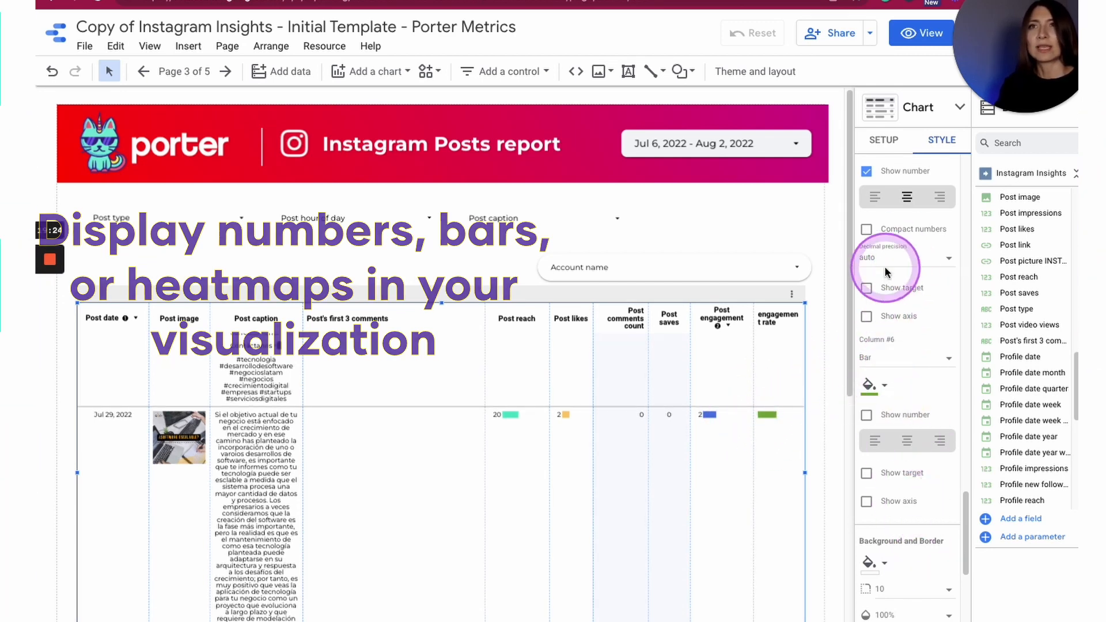
scroll(903, 400, up, 3)
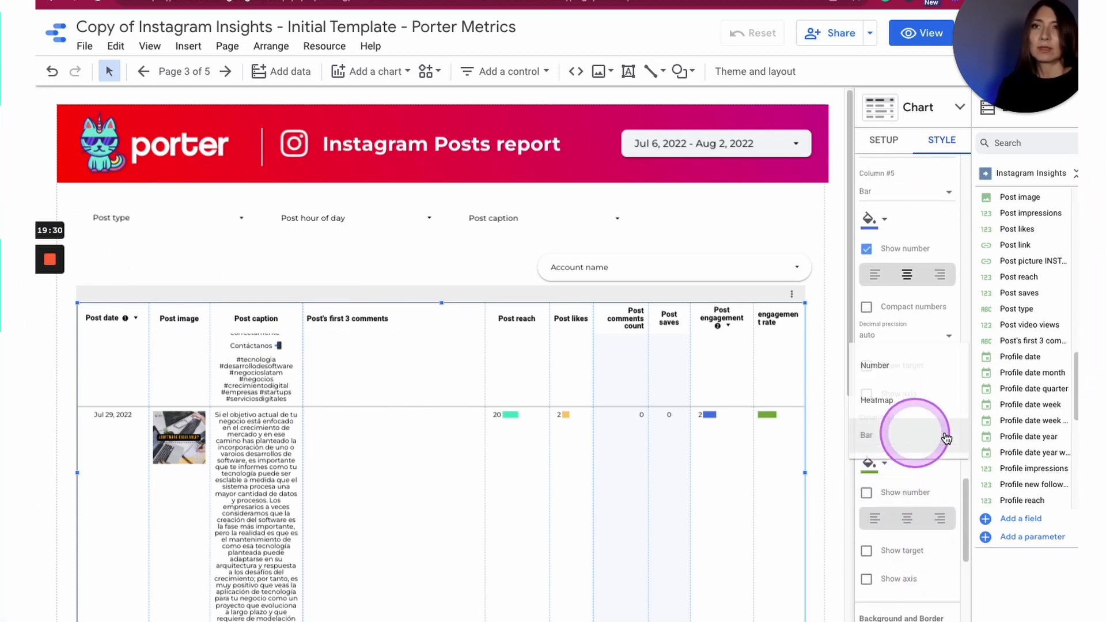
click(893, 369)
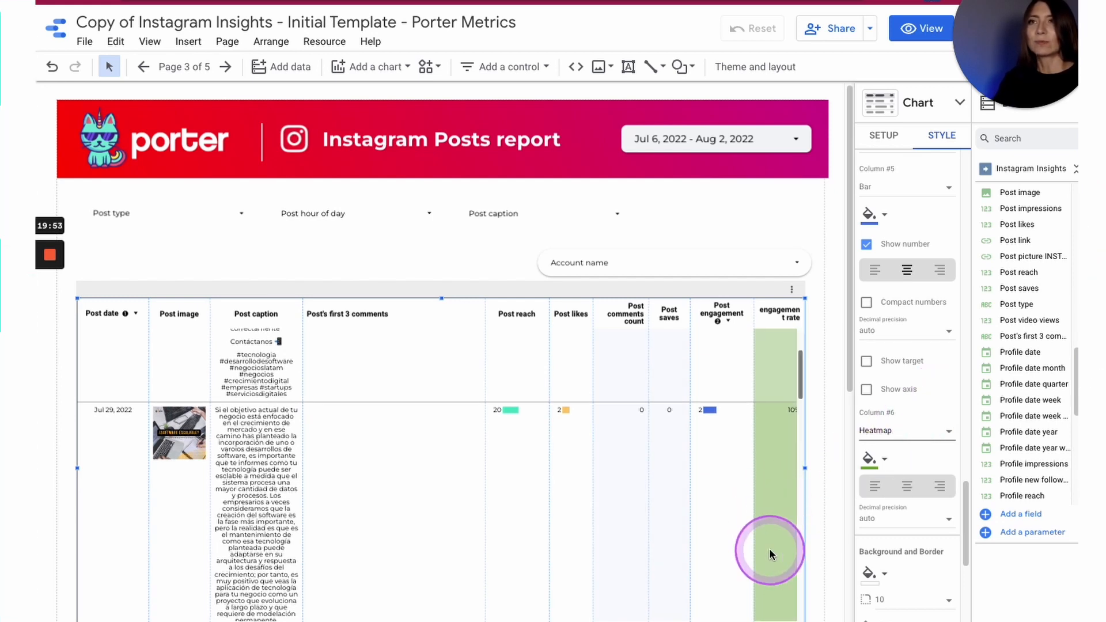
scroll(772, 554, down, 5)
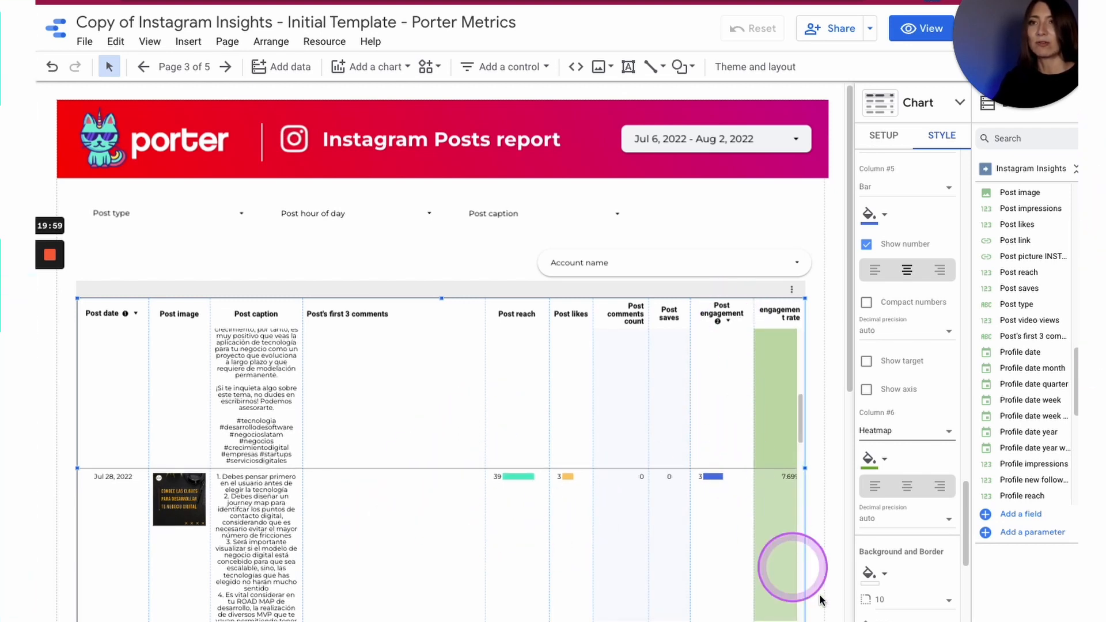
click(708, 222)
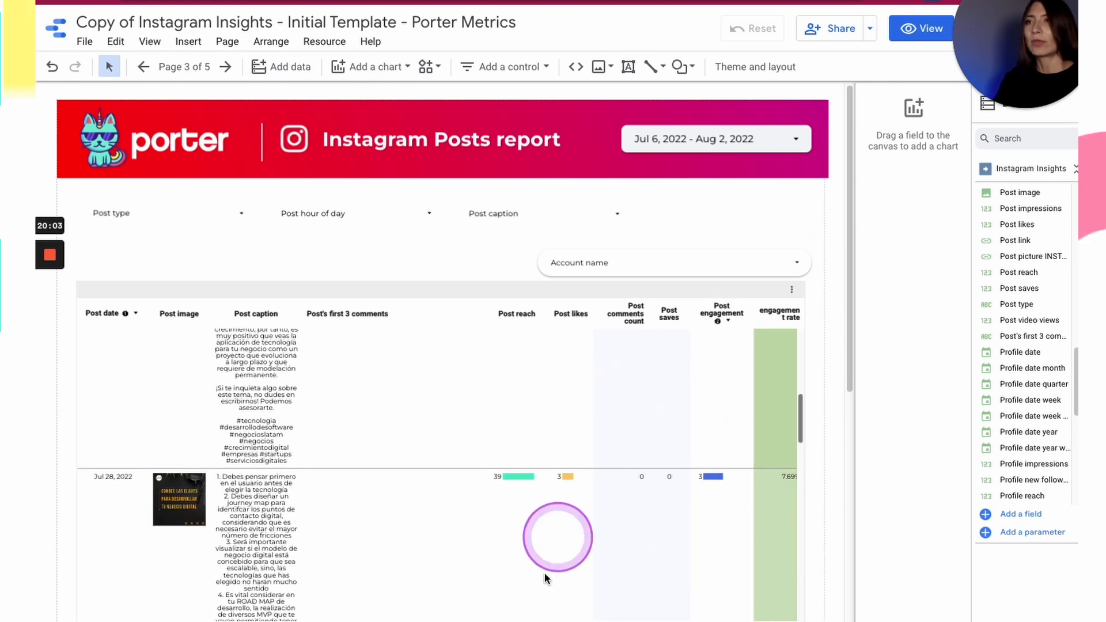
scroll(416, 556, down, 2)
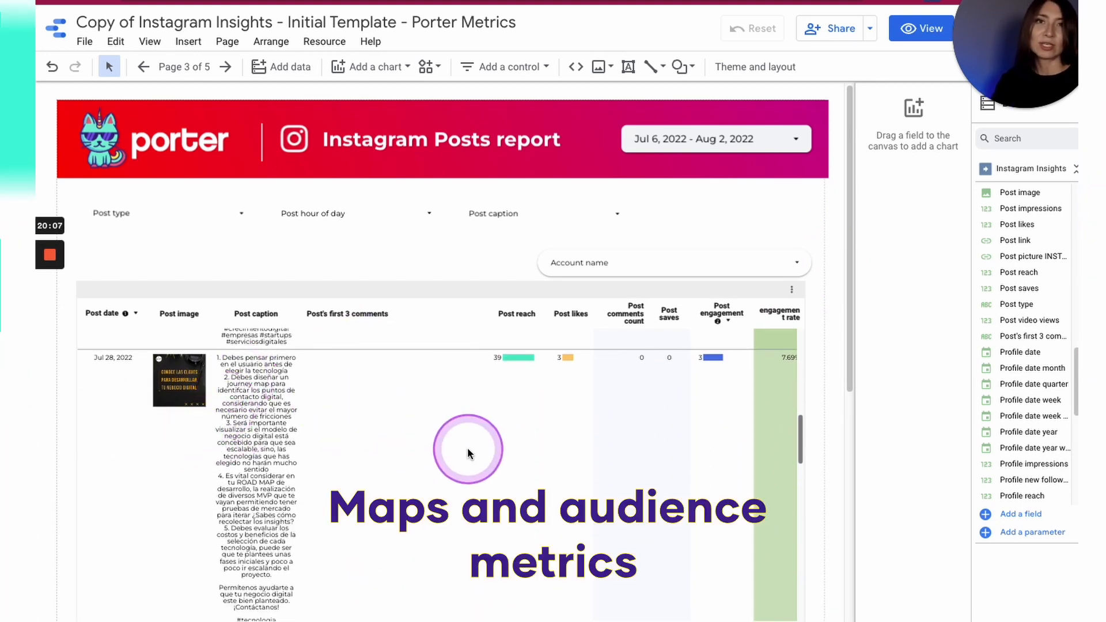
- Open the Audience page and filter its map and gender chart to the GO IDEA account only
click(902, 309)
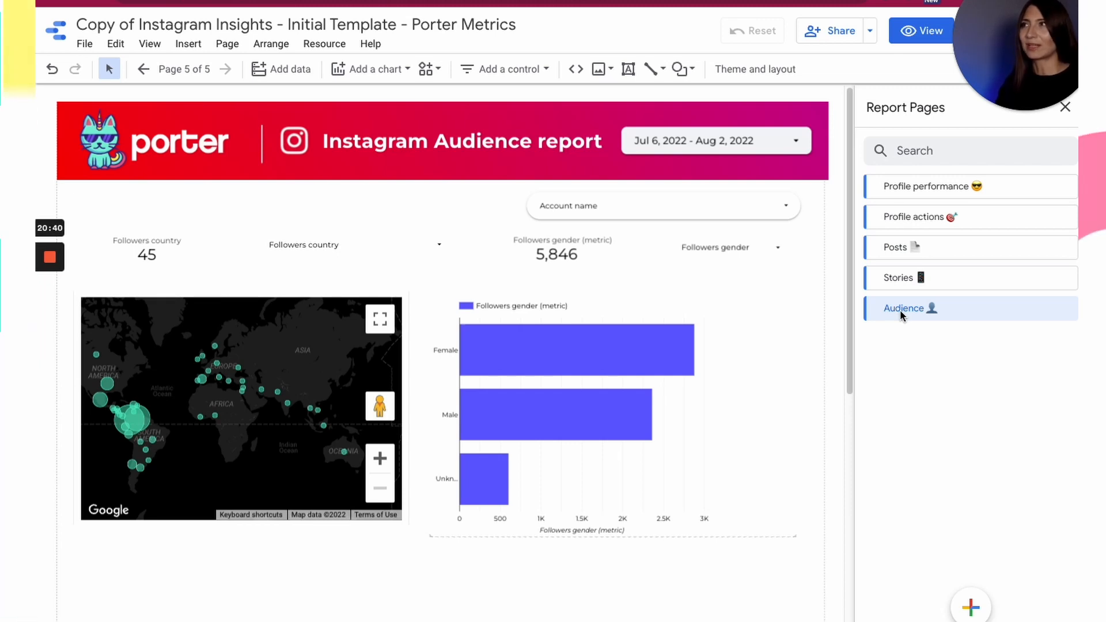
click(926, 323)
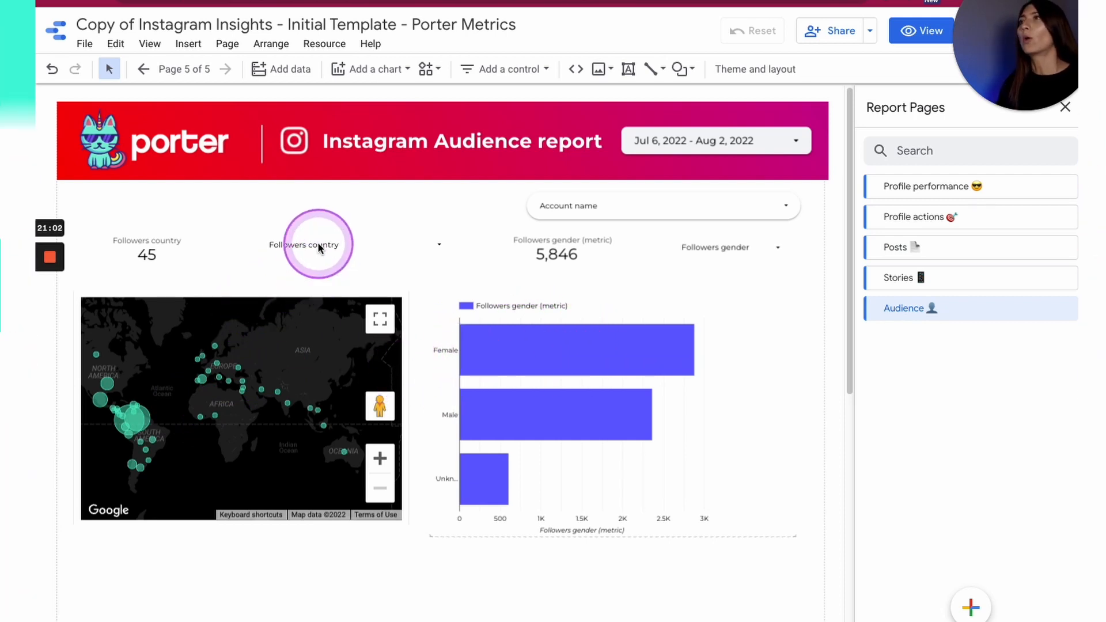
scroll(498, 446, down, 1)
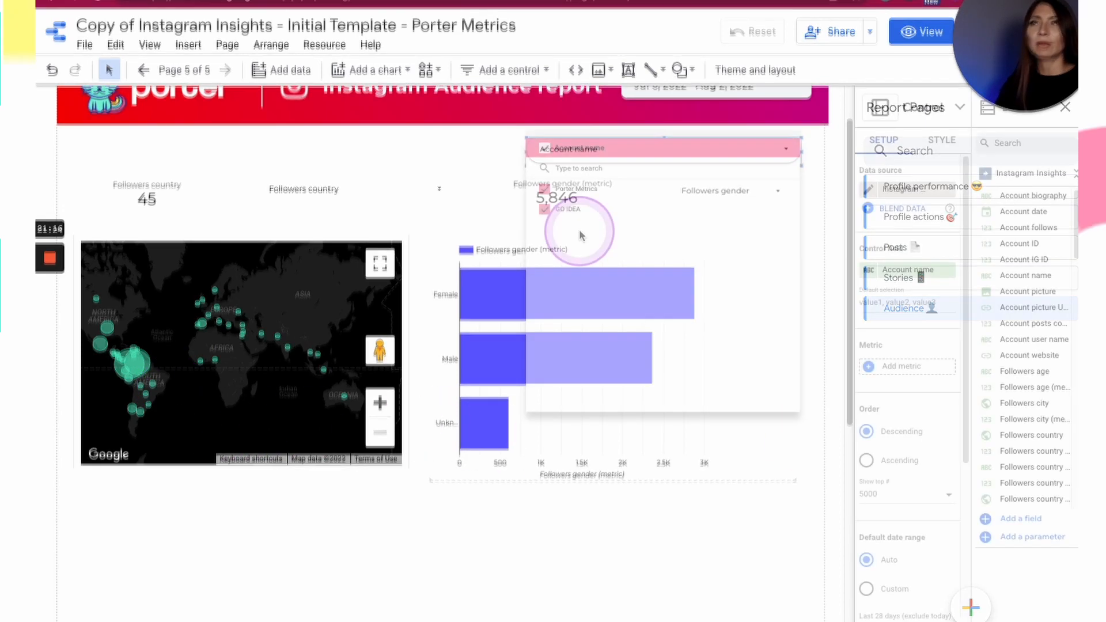
click(544, 190)
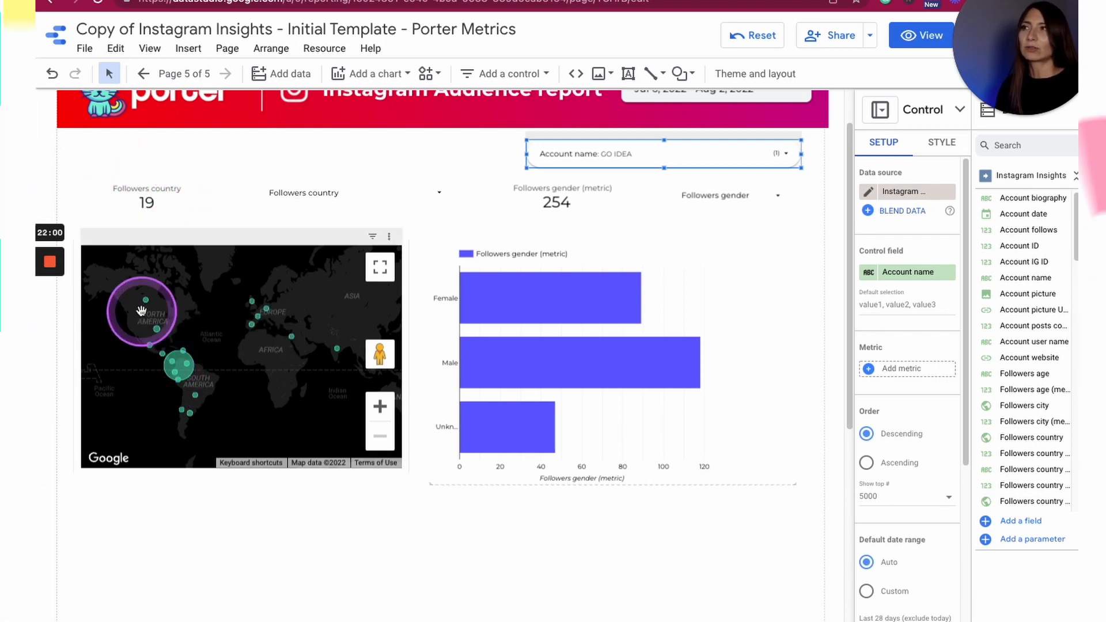
mouse_move(178, 375)
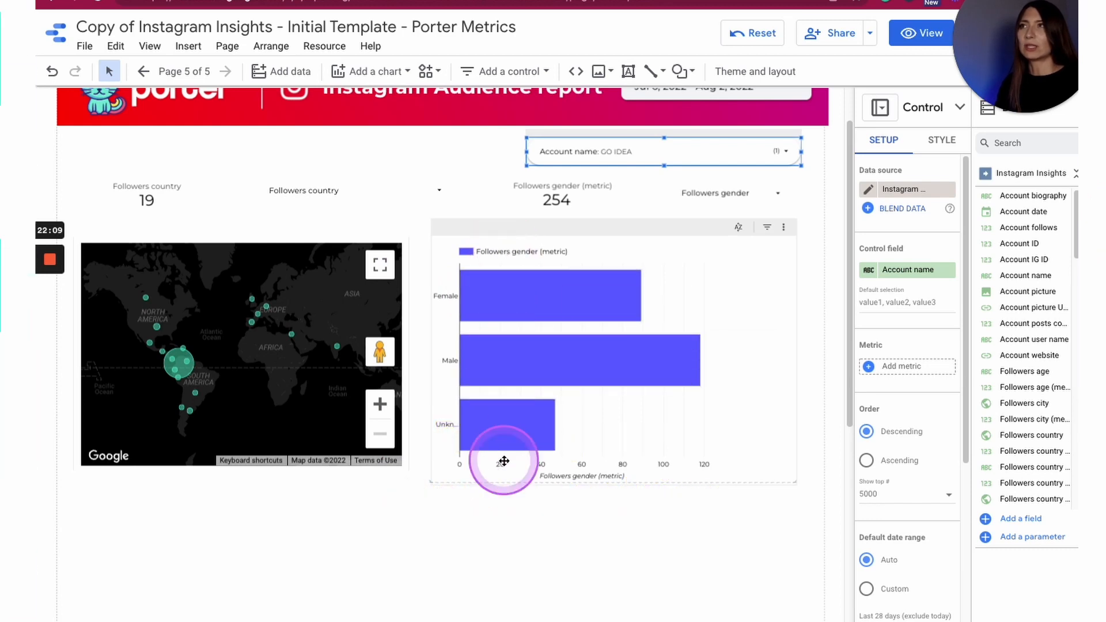
- Clear the Unknown option in the Audience page's Followers gender filter
click(777, 196)
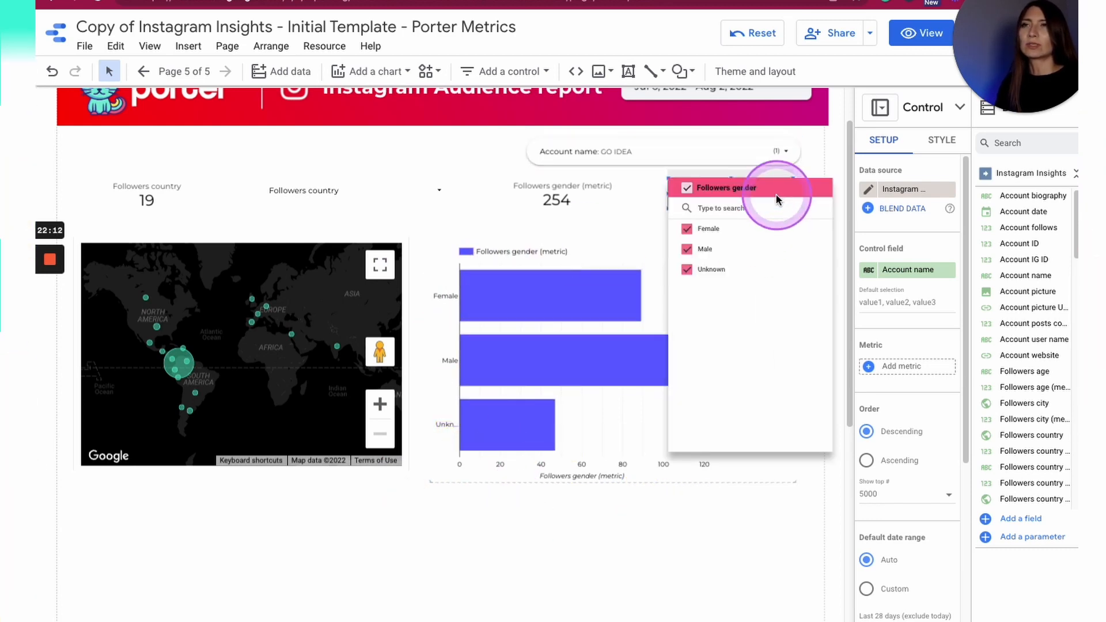
click(695, 266)
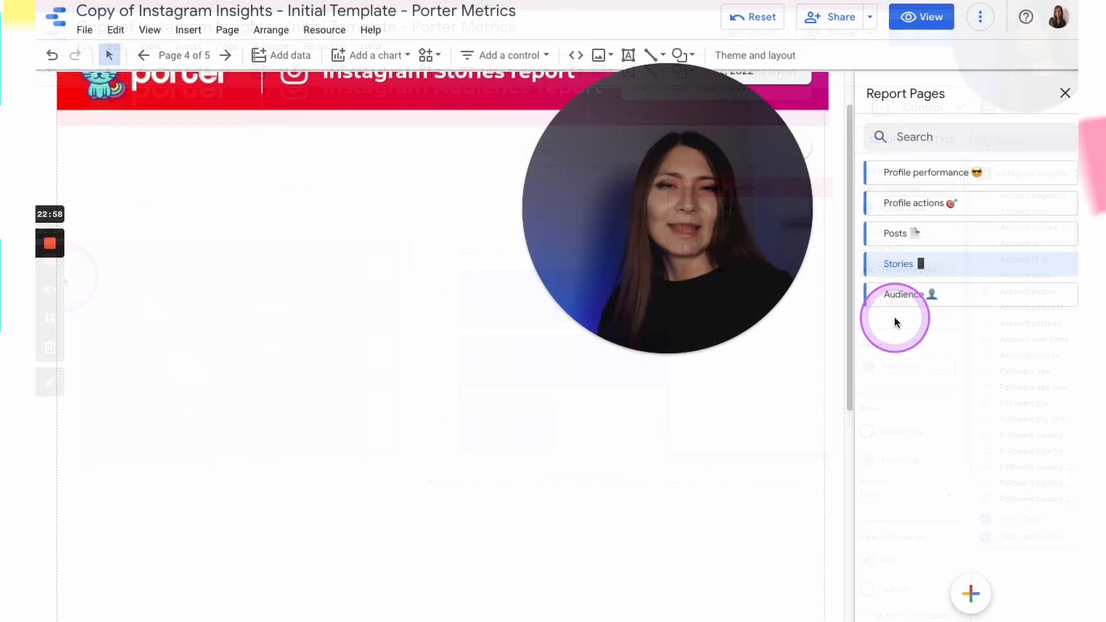
mouse_move(711, 229)
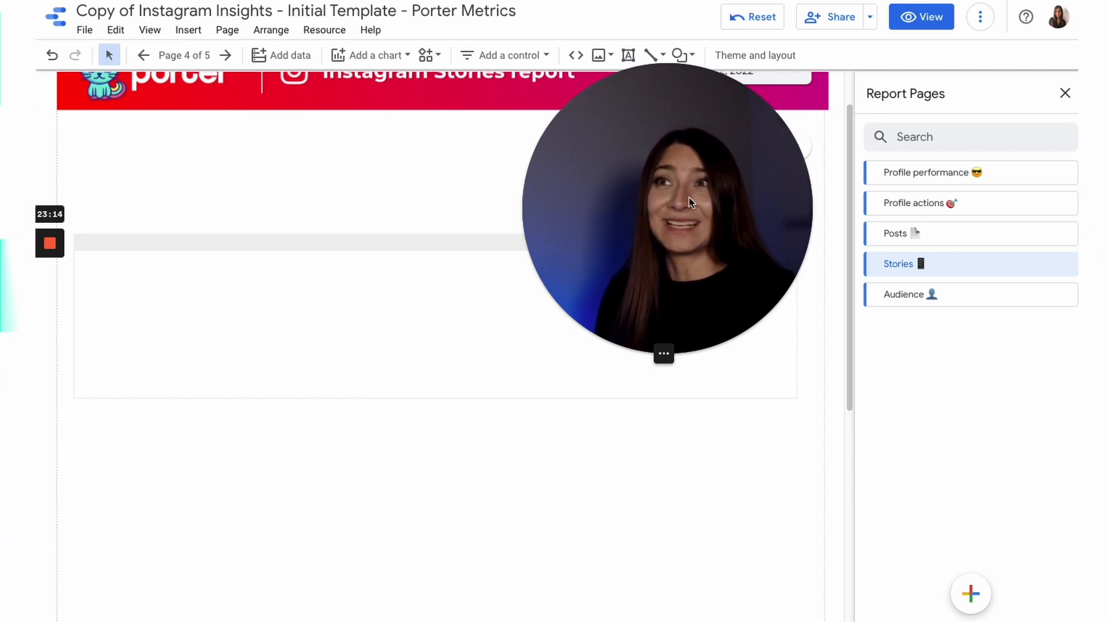
click(654, 406)
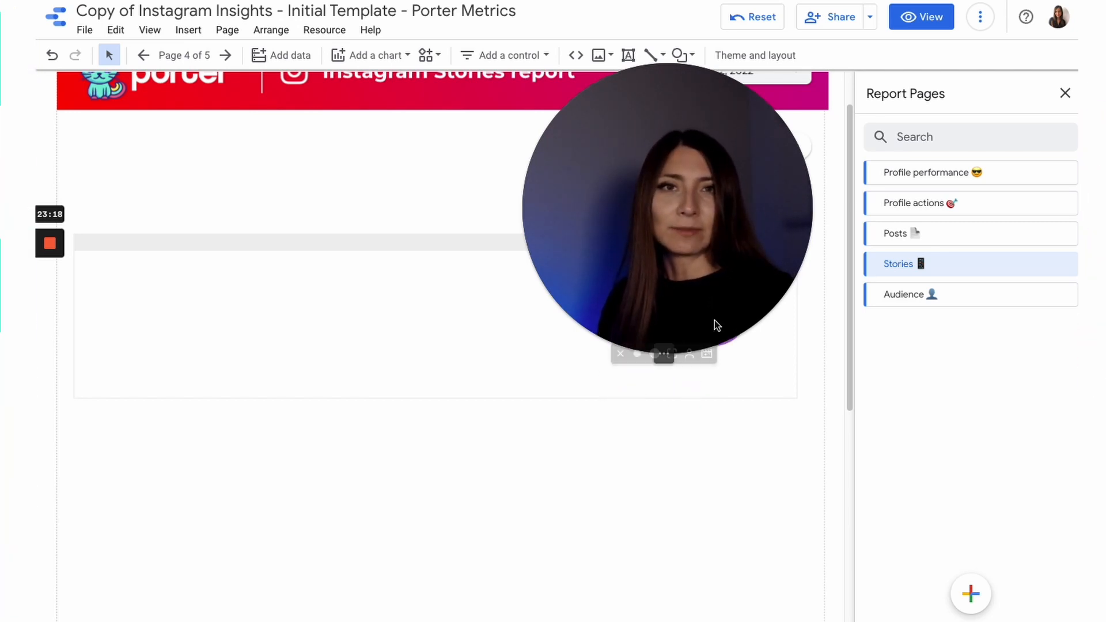
click(751, 404)
click(723, 453)
drag(669, 154, 806, 398)
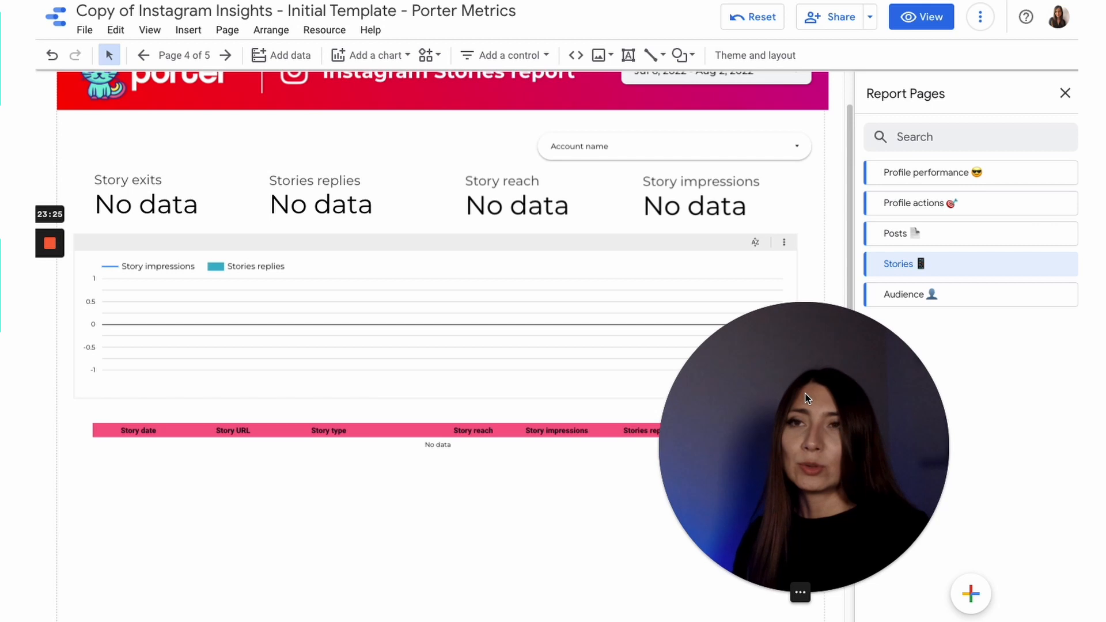
drag(862, 490, 904, 464)
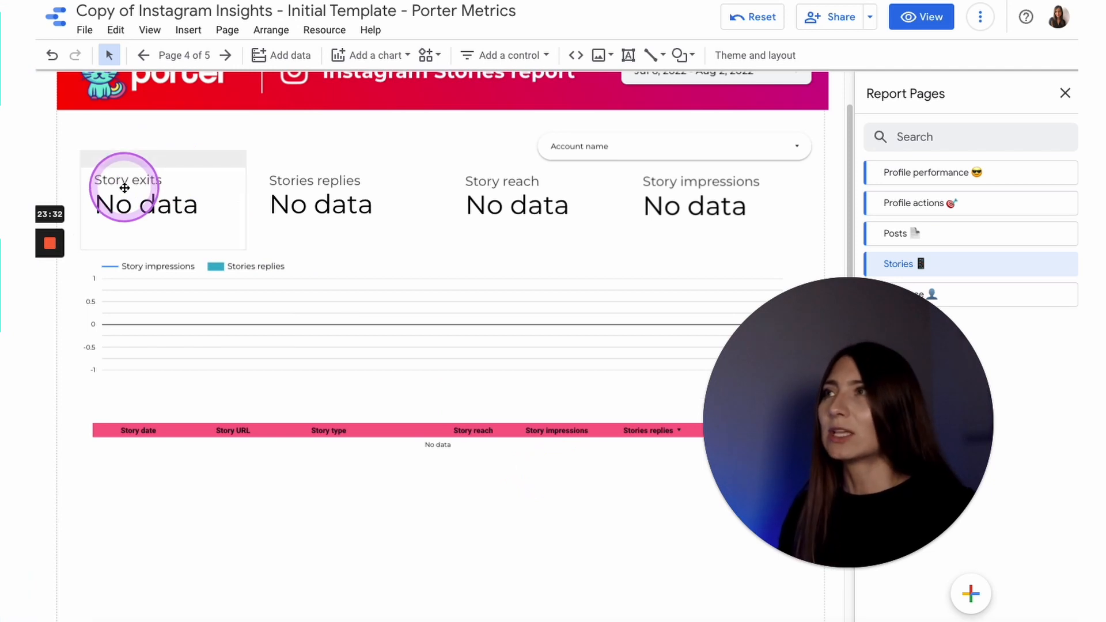
- Select the Story exits scorecard on the Stories page and inspect its metric and the chart below it
click(141, 198)
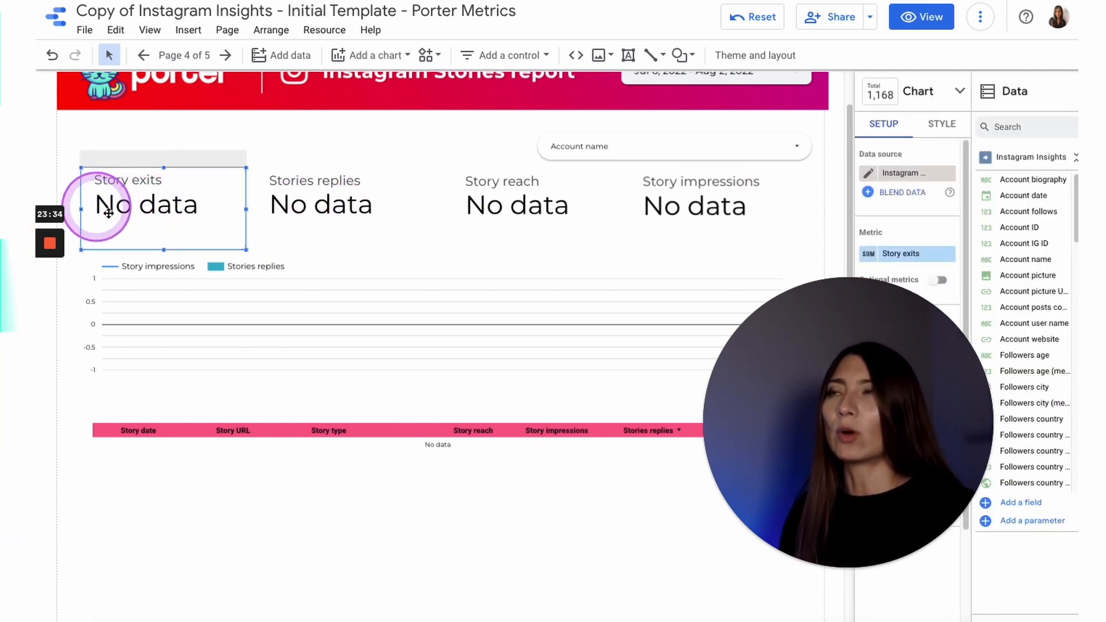
drag(856, 368, 176, 323)
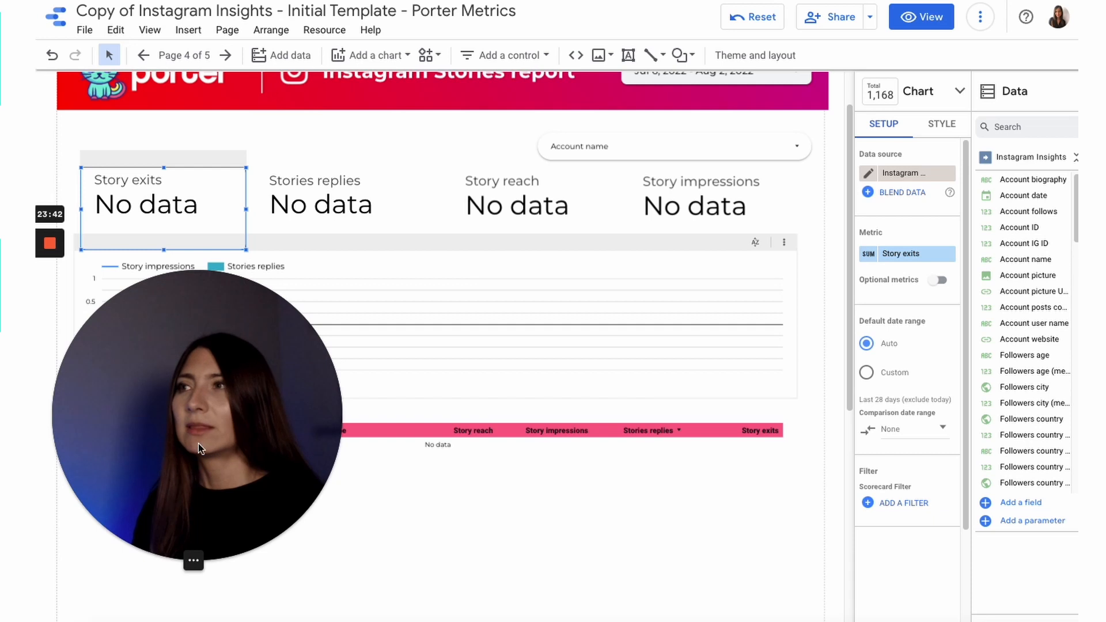
click(474, 363)
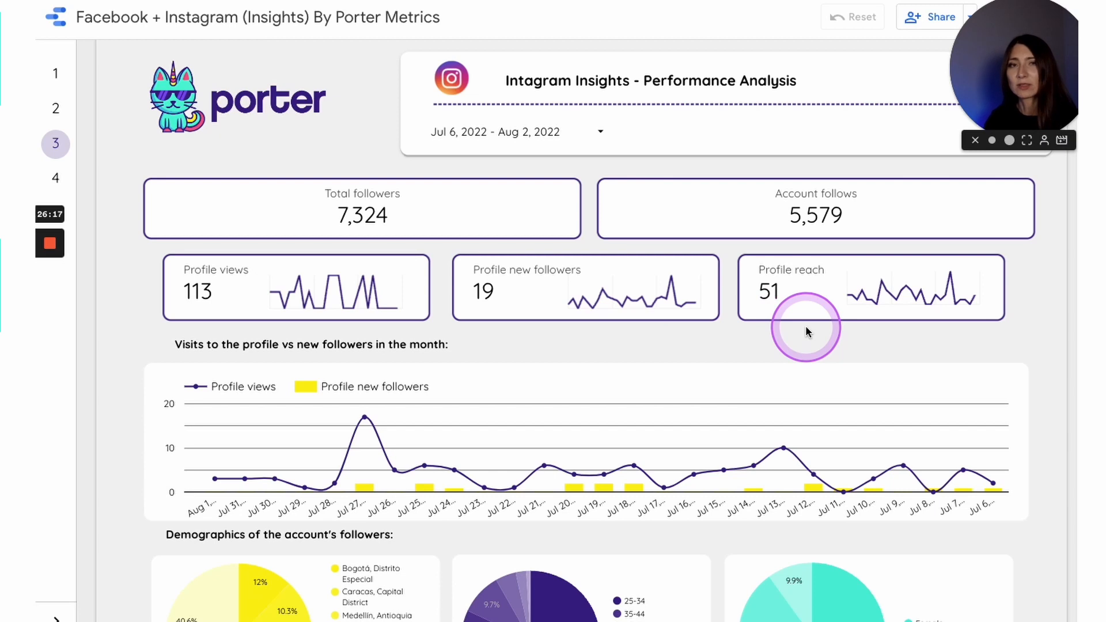
- Examine the profile scorecards, visits versus new followers chart and follower demographics on page 3 of the Facebook + Instagram (Insights) report
scroll(728, 454, down, 1)
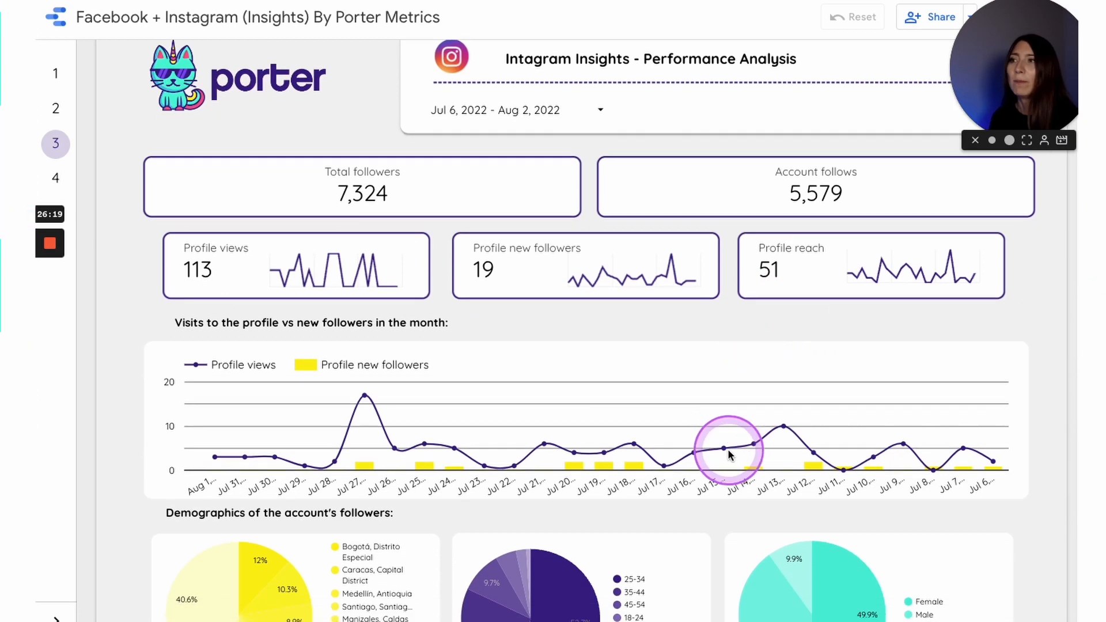
scroll(730, 455, down, 2)
scroll(585, 403, up, 3)
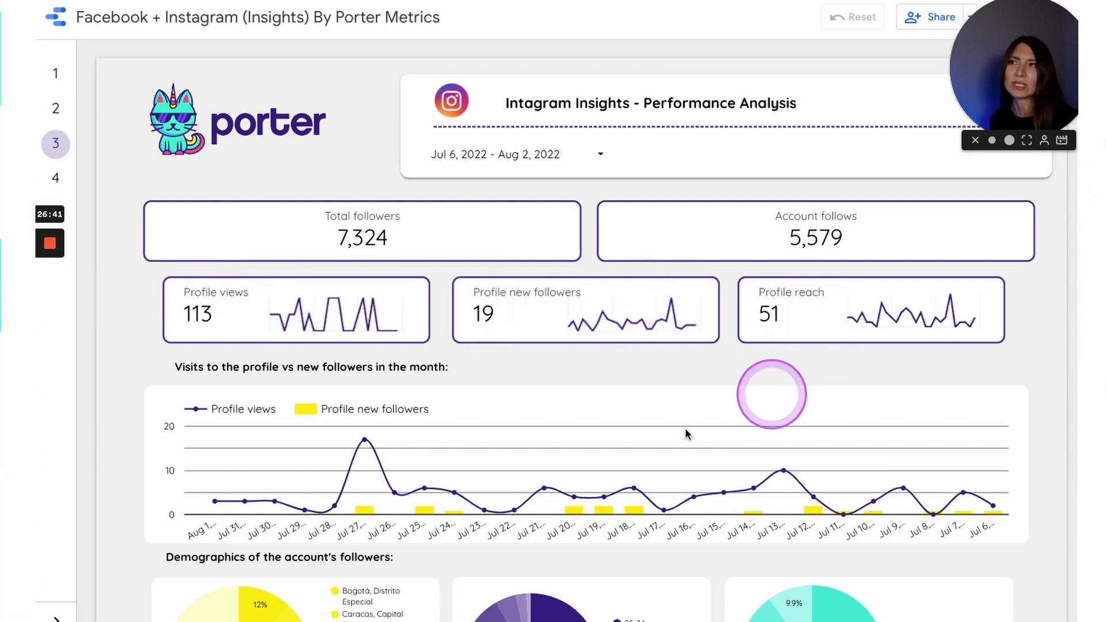
scroll(469, 452, down, 3)
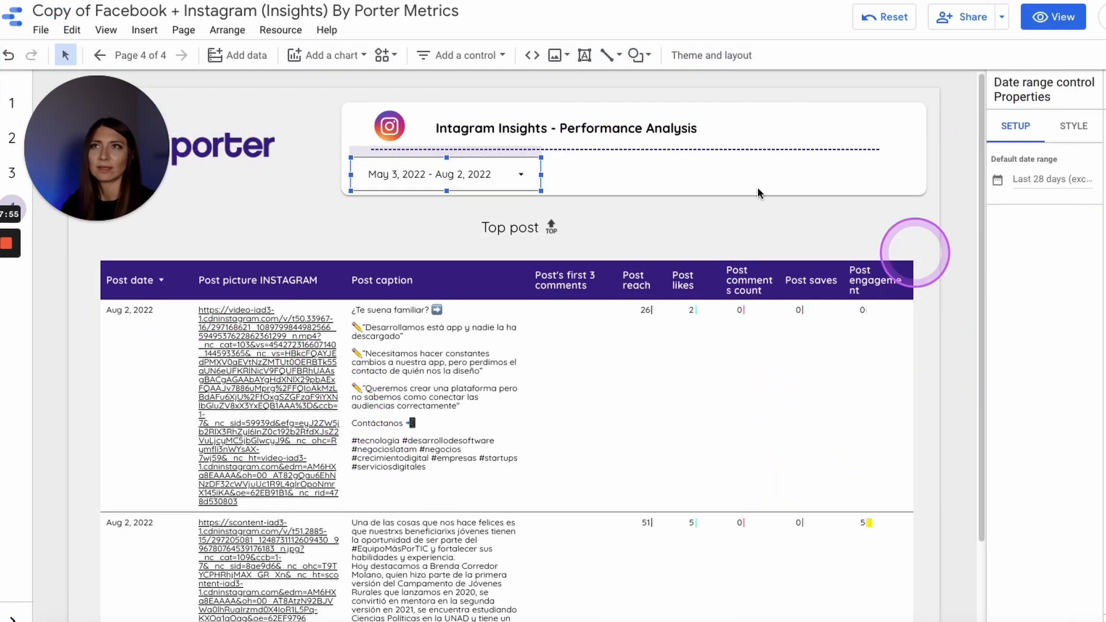
- Change the Post picture INSTAGRAM dimension's type from URL to Image in the Top post table on page 4
click(448, 379)
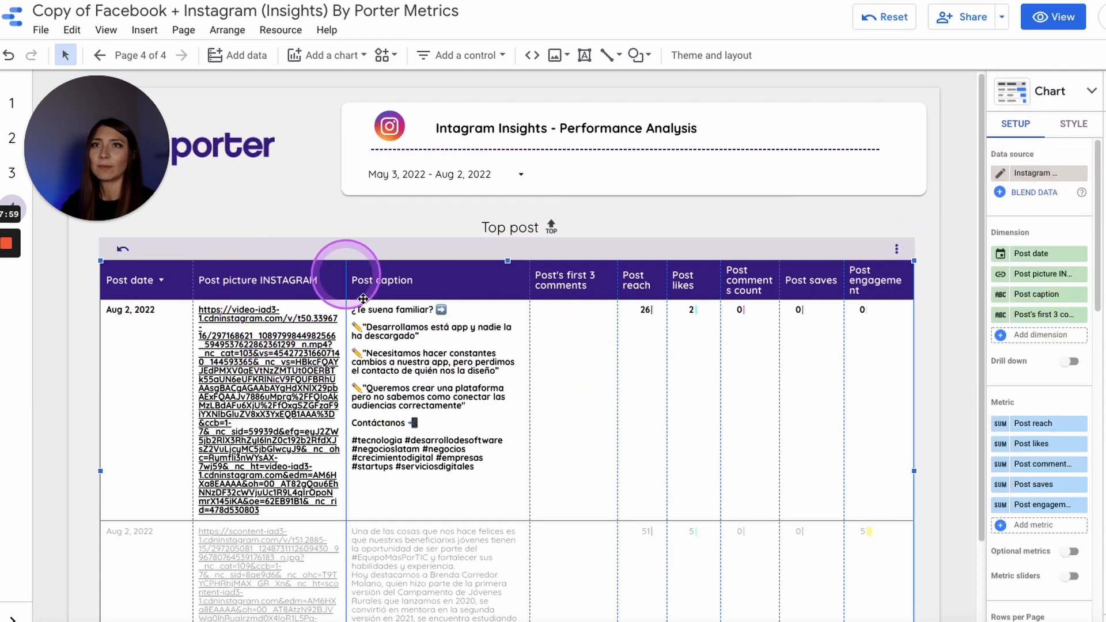
click(1000, 276)
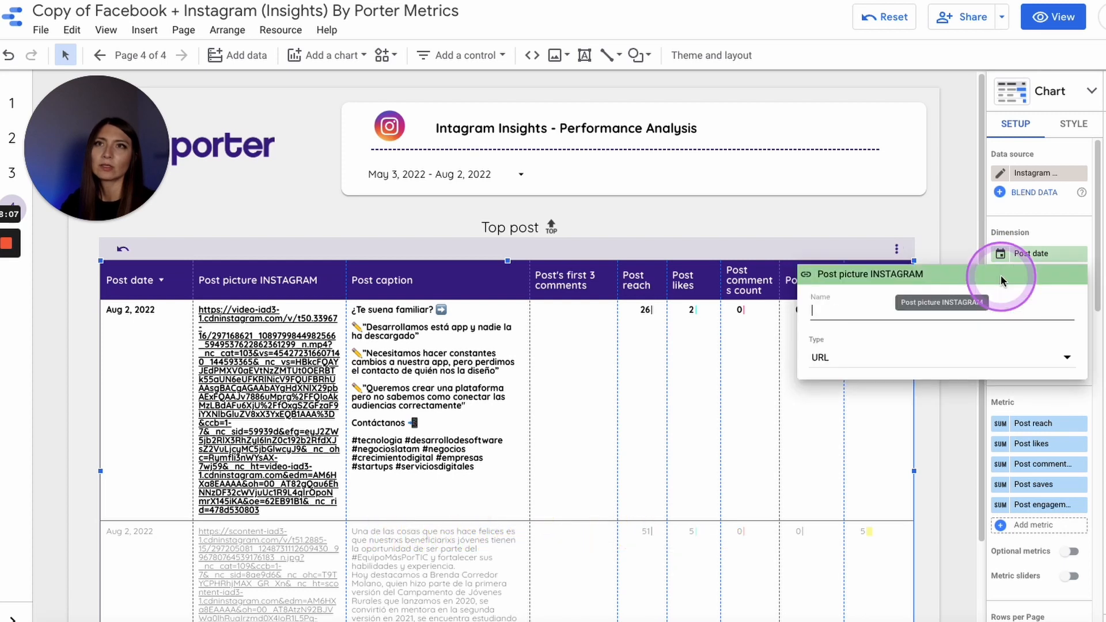
click(825, 362)
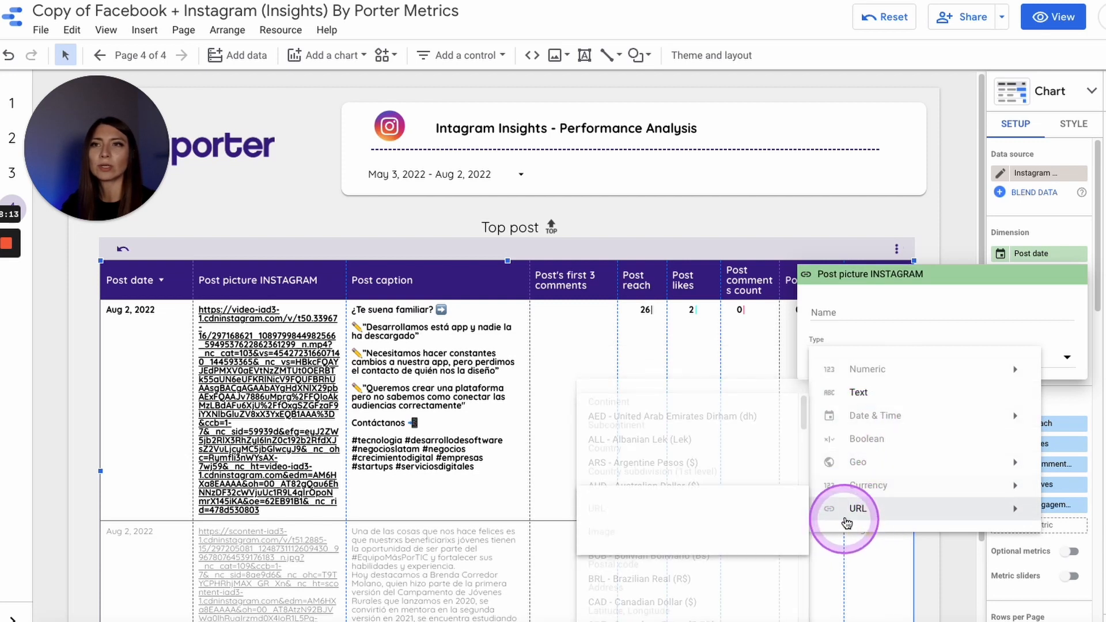
mouse_move(857, 515)
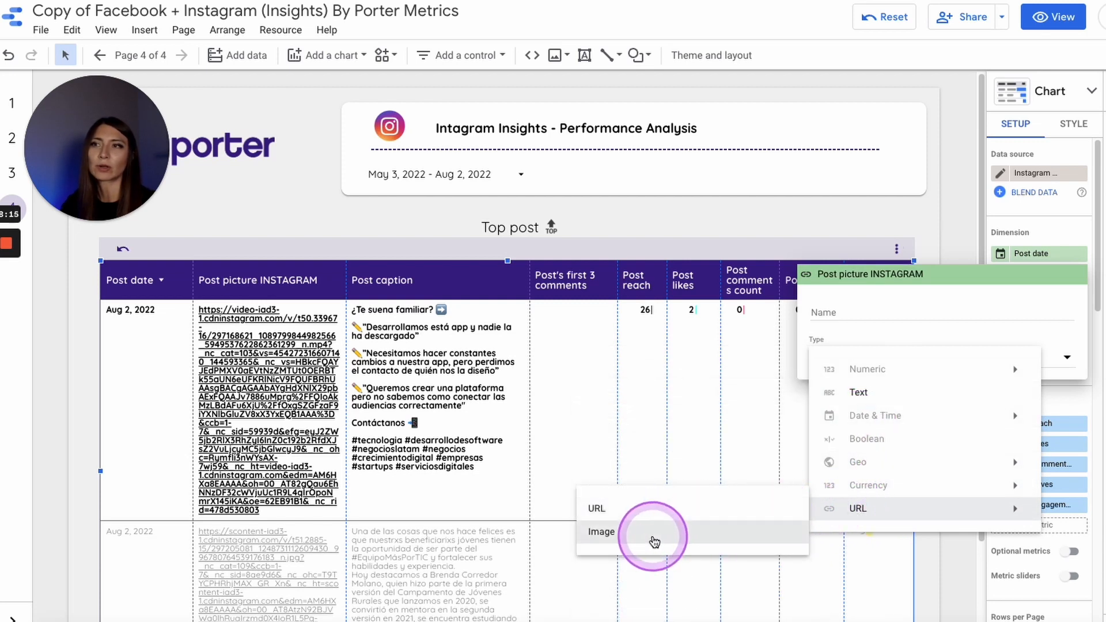
click(653, 539)
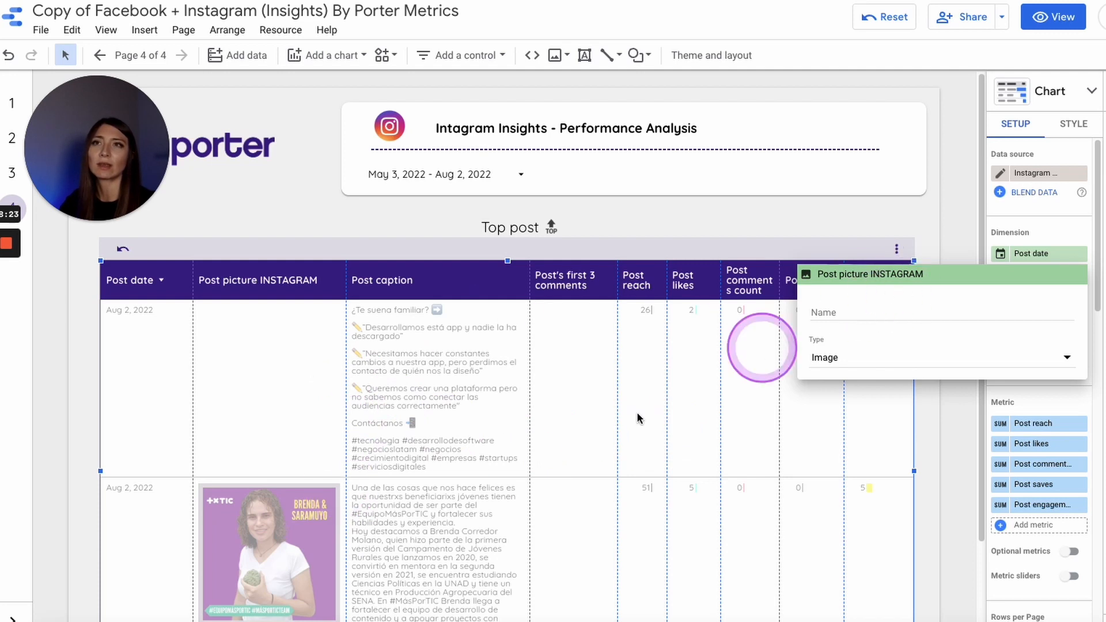
- Rename the Post picture INSTAGRAM dimension in the Top post table as "Caption - Image"
click(835, 311)
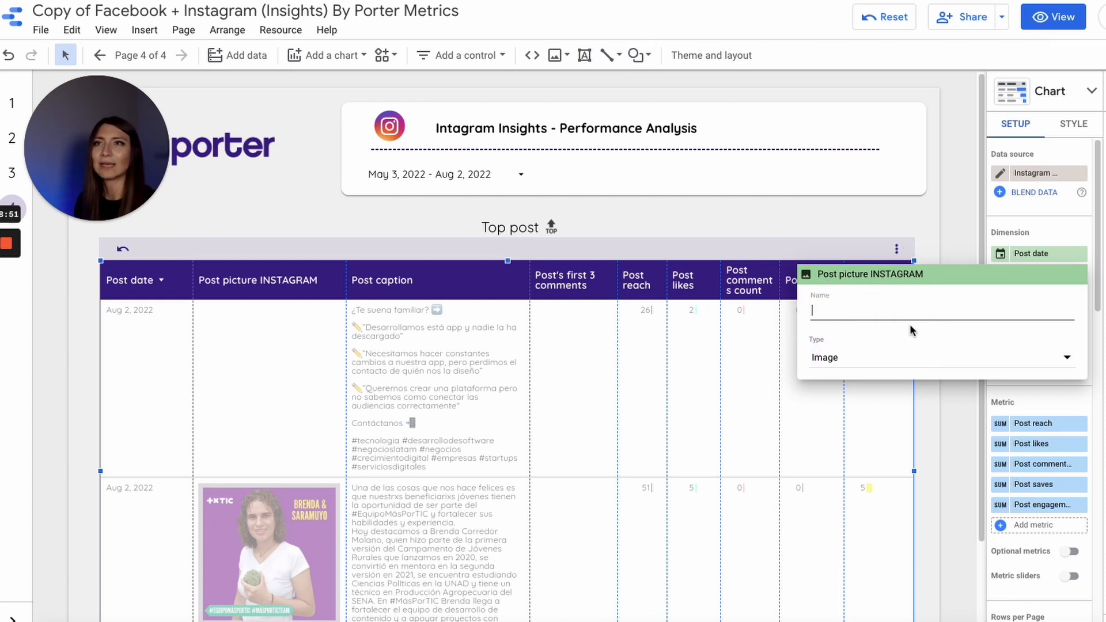
text(Caption - Image)
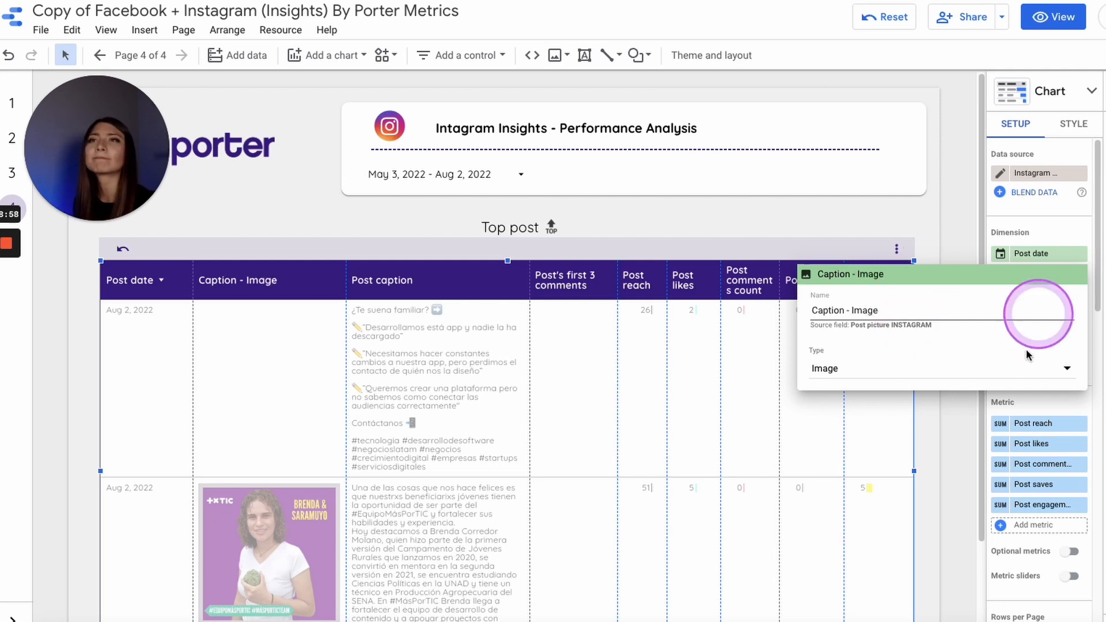
click(951, 487)
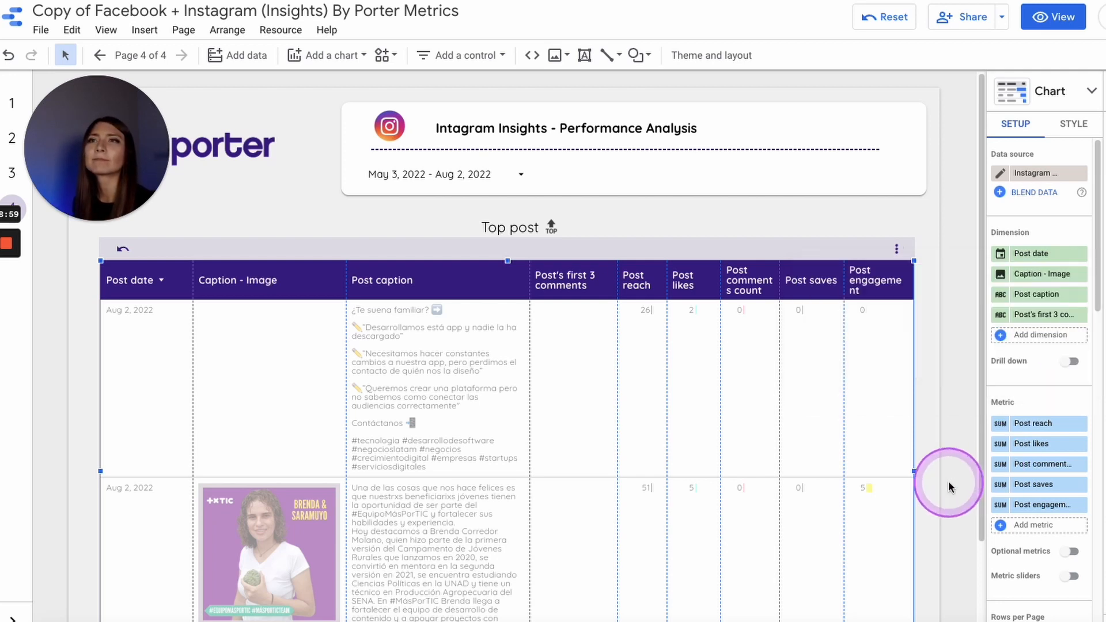
- Review the post images, captions and metrics down the rows of the Top post table
click(240, 451)
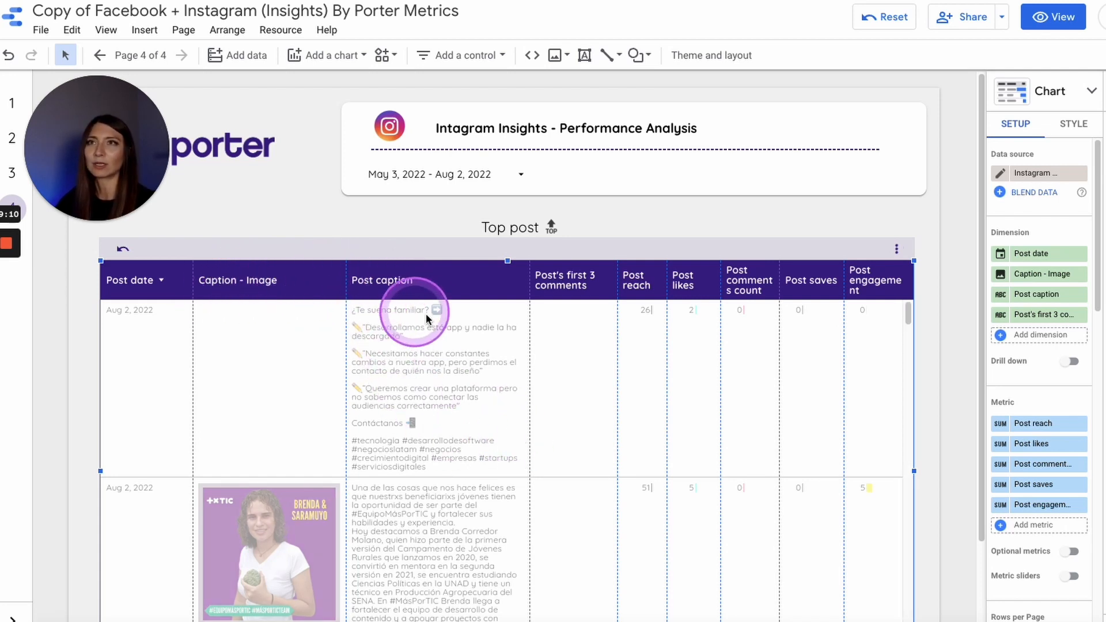
scroll(507, 484, down, 4)
scroll(529, 536, down, 4)
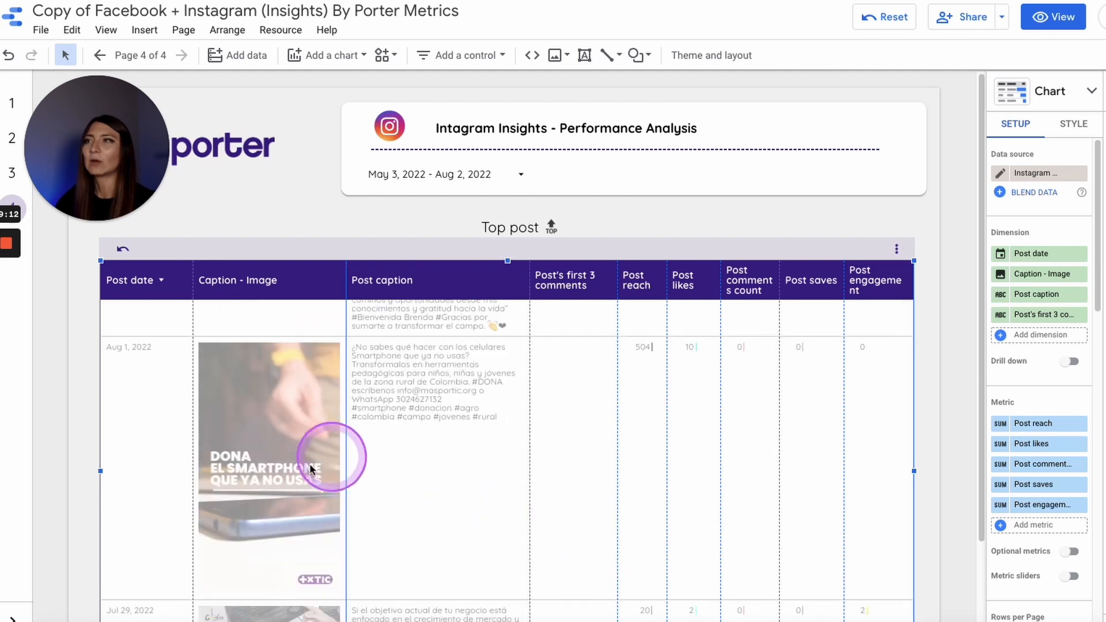
drag(82, 179, 868, 189)
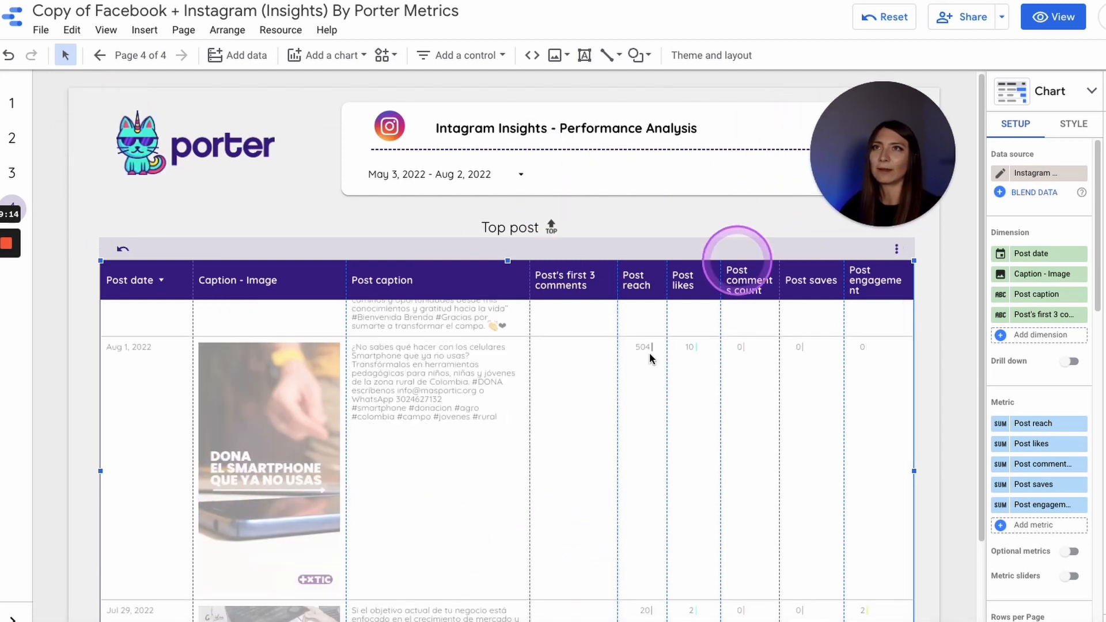
scroll(364, 494, down, 2)
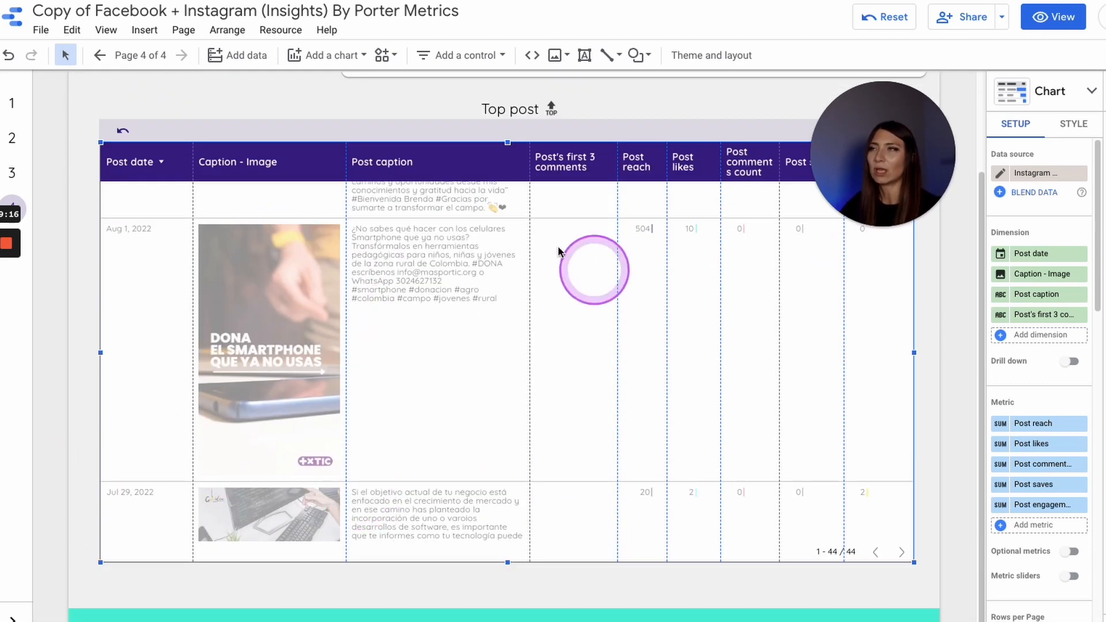